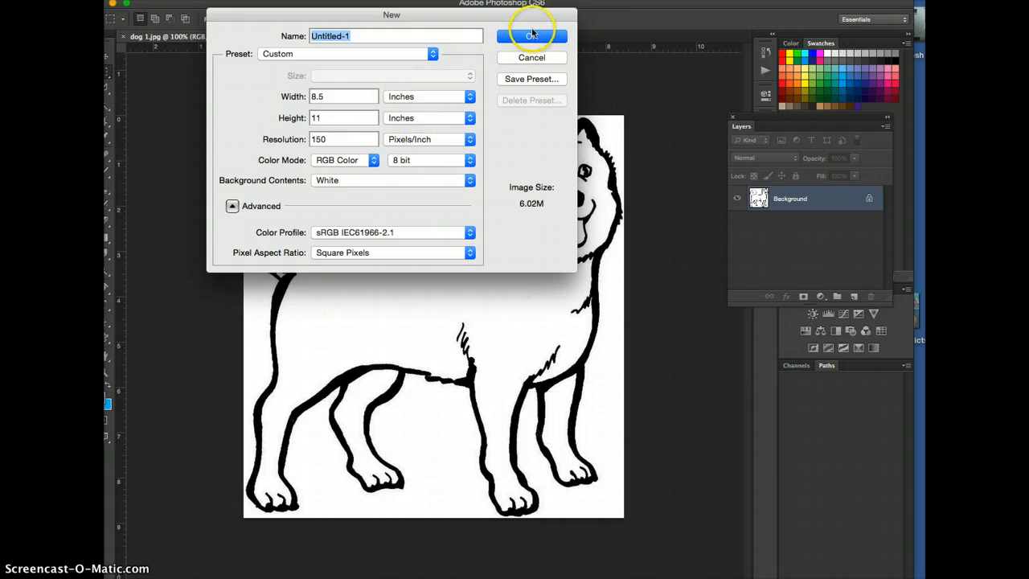
Step: Create an 8.5 × 11 inch, 150 pixels/inch RGB document with a white background and bring the dog drawing from dog 1.jpg into it
click(531, 35)
click(201, 36)
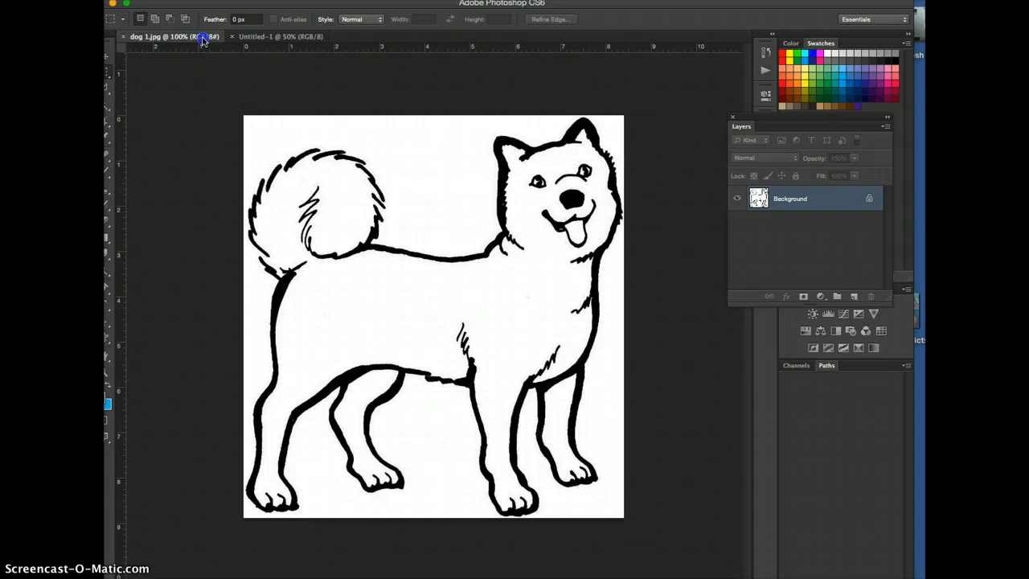
click(106, 61)
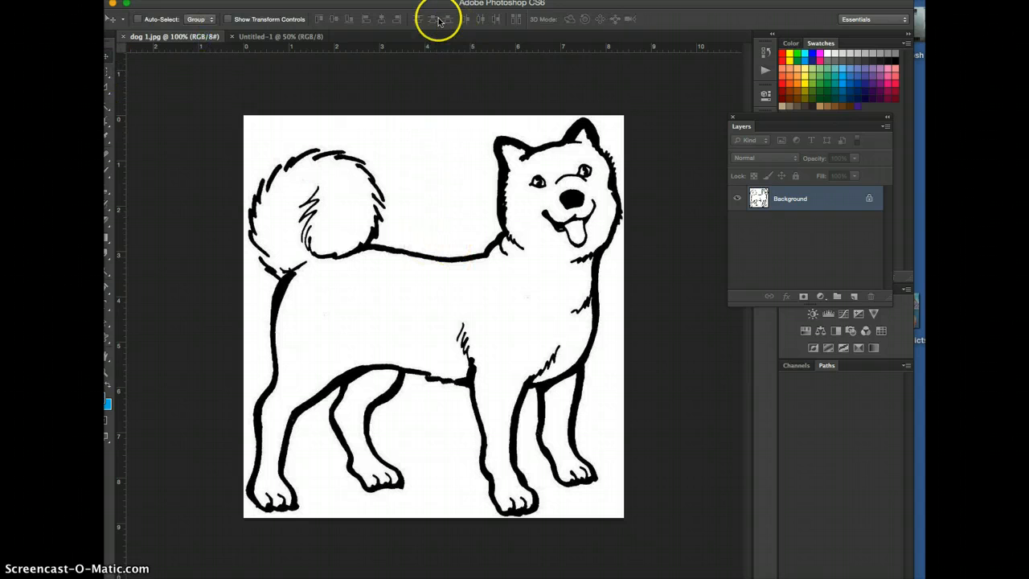
mouse_move(452, 253)
mouse_down()
mouse_move(467, 276)
mouse_move(343, 100)
mouse_move(315, 34)
mouse_move(298, 39)
mouse_move(455, 177)
mouse_move(458, 243)
mouse_up()
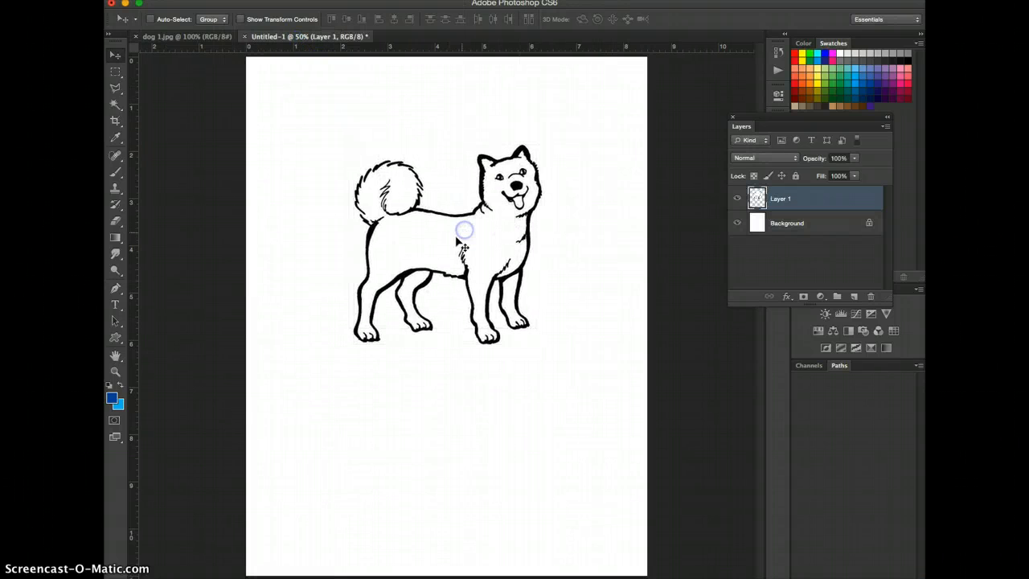
Step: Scale the dog layer up proportionally to span most of the page width and move it slightly lower on the page
key(ctrl+t)
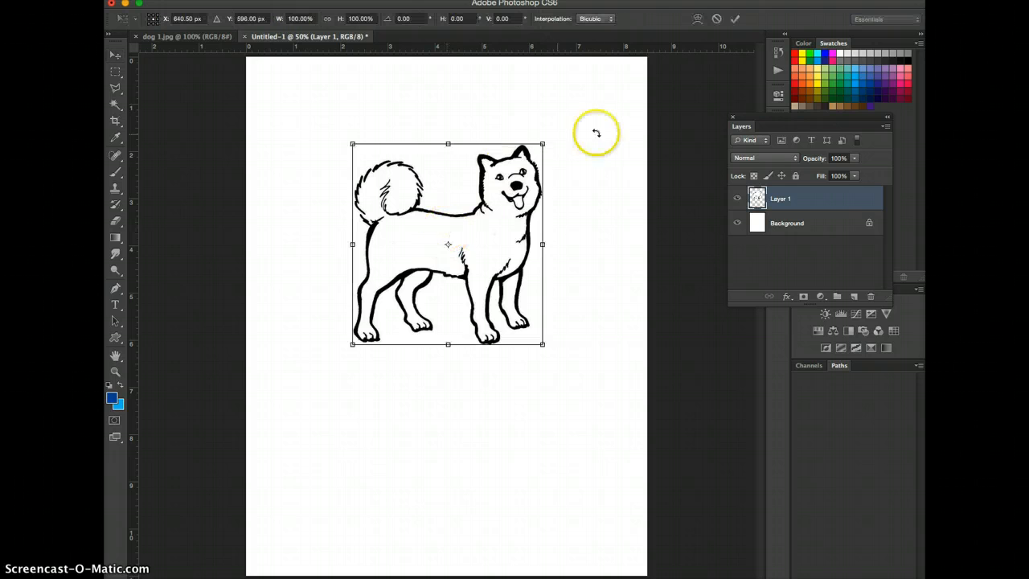
drag(558, 126, 595, 74)
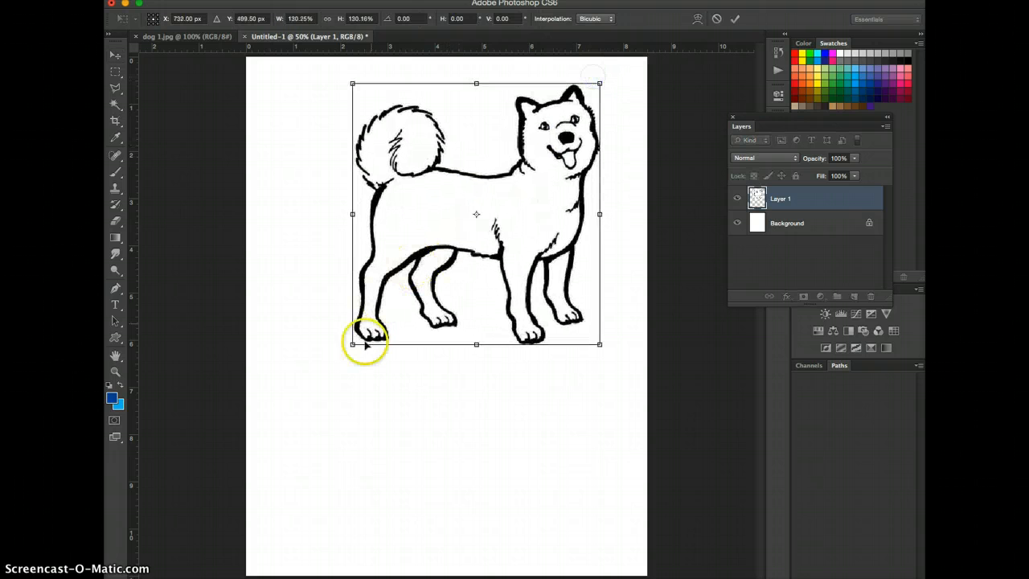
drag(352, 345, 301, 394)
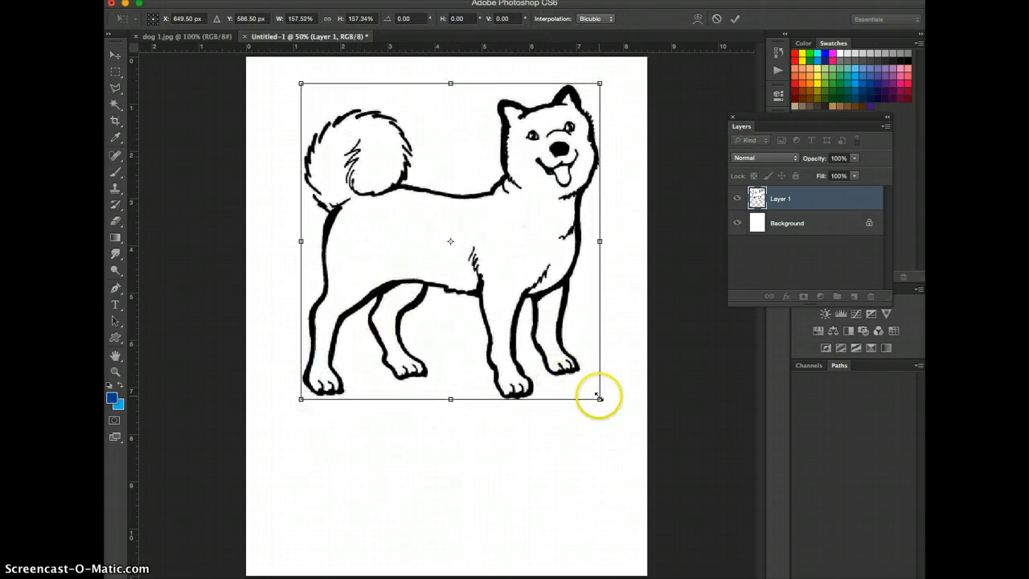
drag(599, 394, 632, 430)
drag(300, 84, 295, 79)
key(Return)
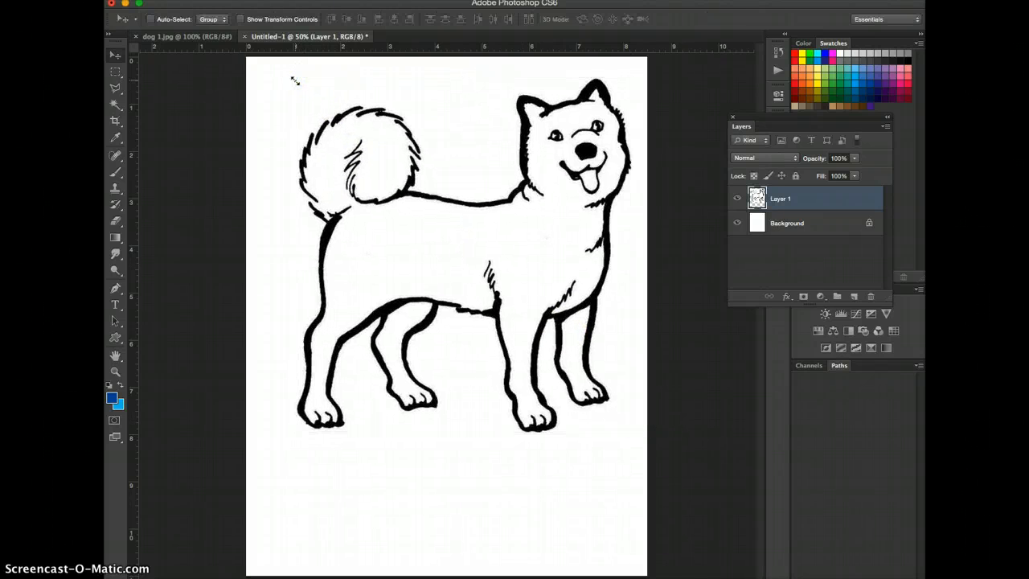
drag(519, 184, 536, 226)
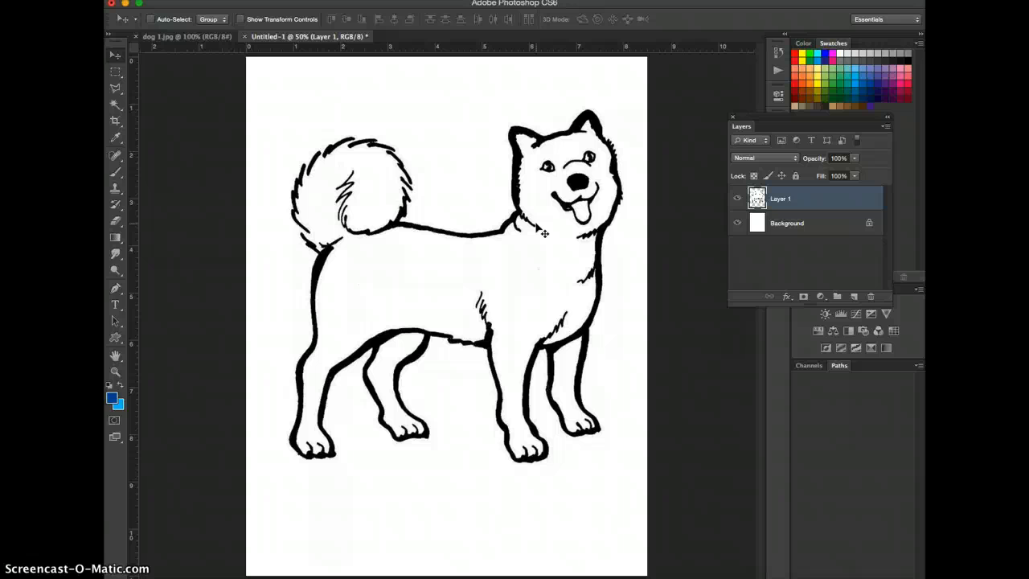
Step: Try selecting the white area inside the dog's tail with the Magic Wand, and clear the selection
click(685, 145)
key(super+plus)
key(super+plus)
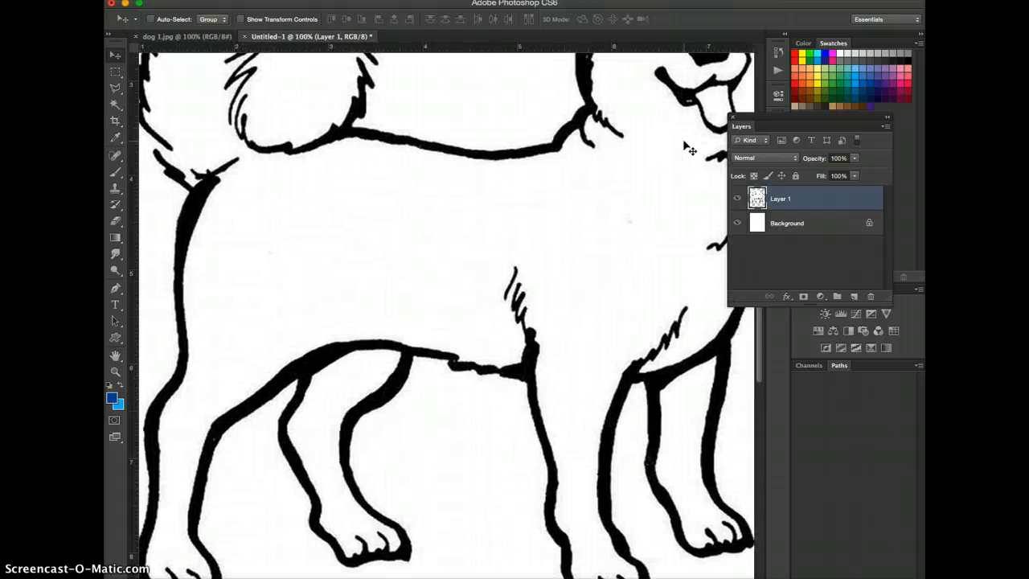
key(super+plus)
key(super+minus)
key(super+minus)
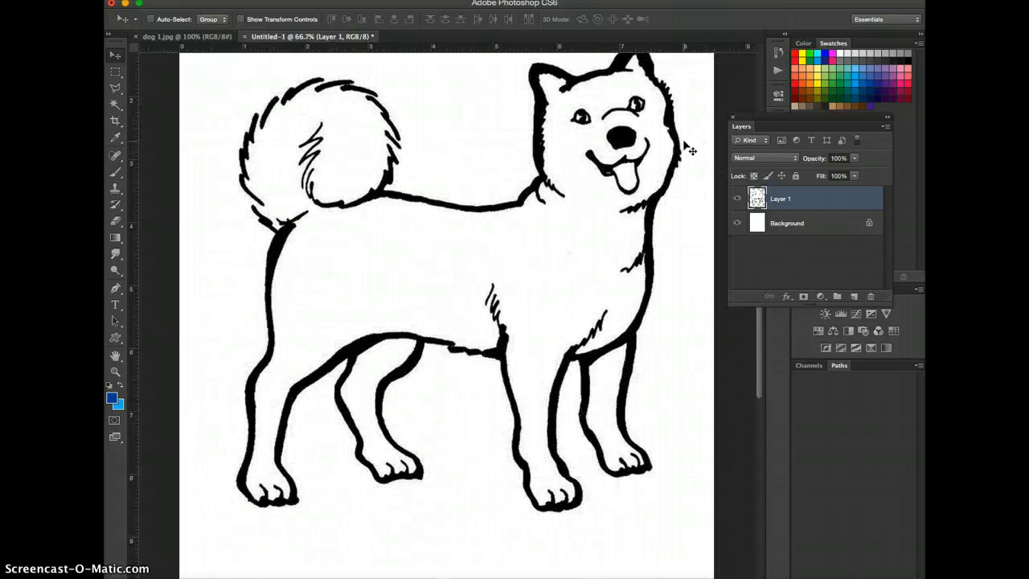
click(564, 161)
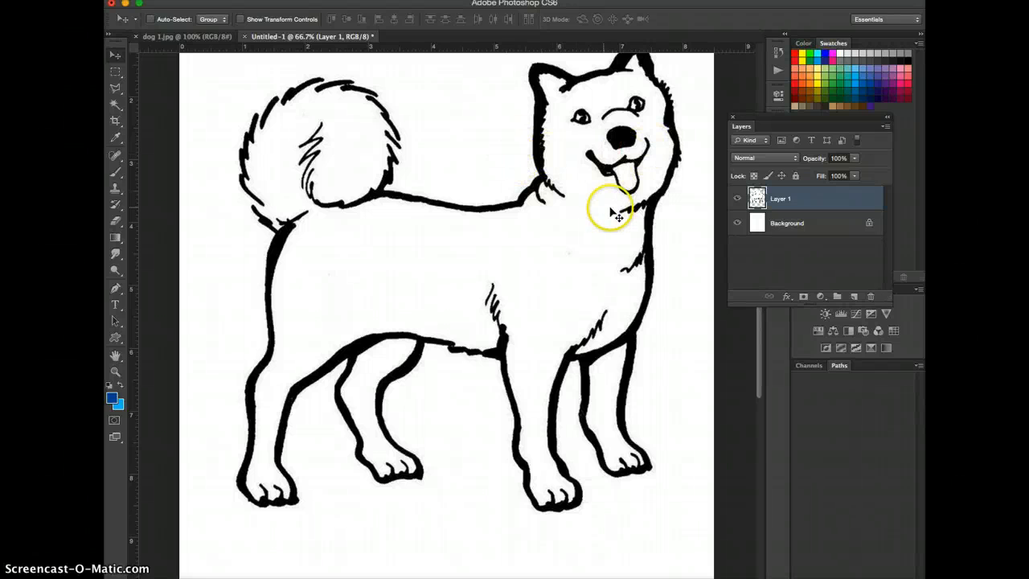
click(115, 104)
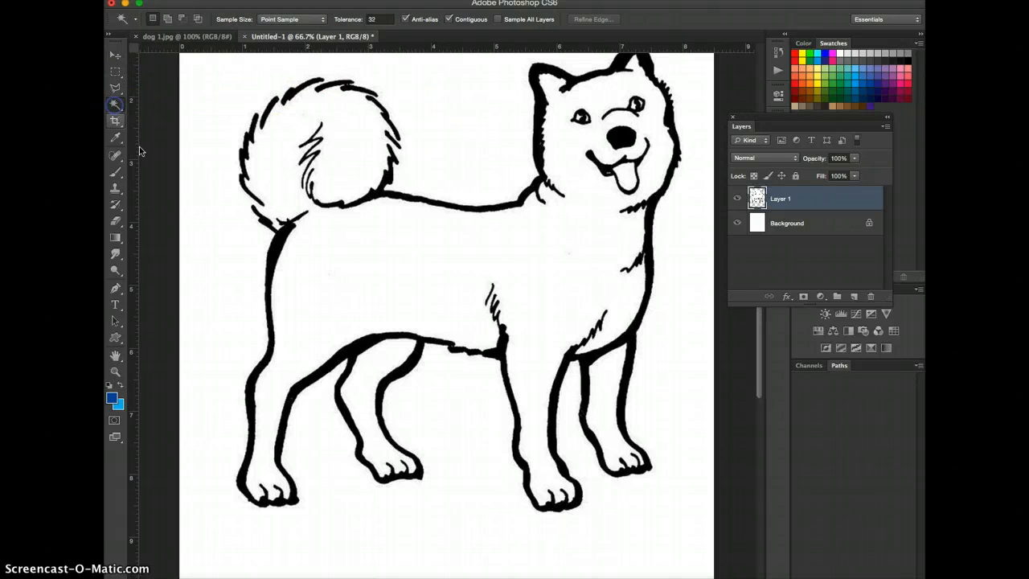
click(356, 122)
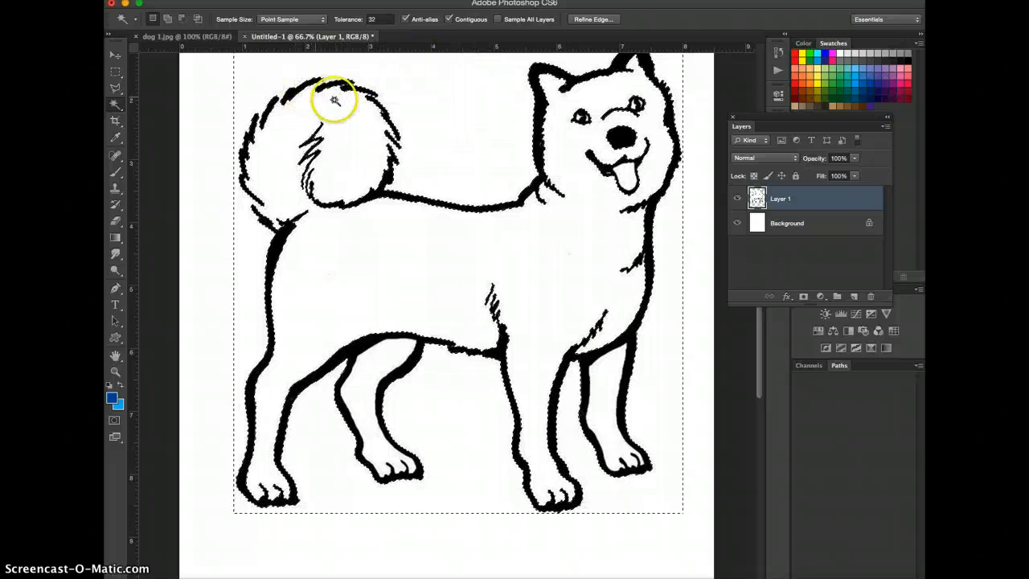
key(super+d)
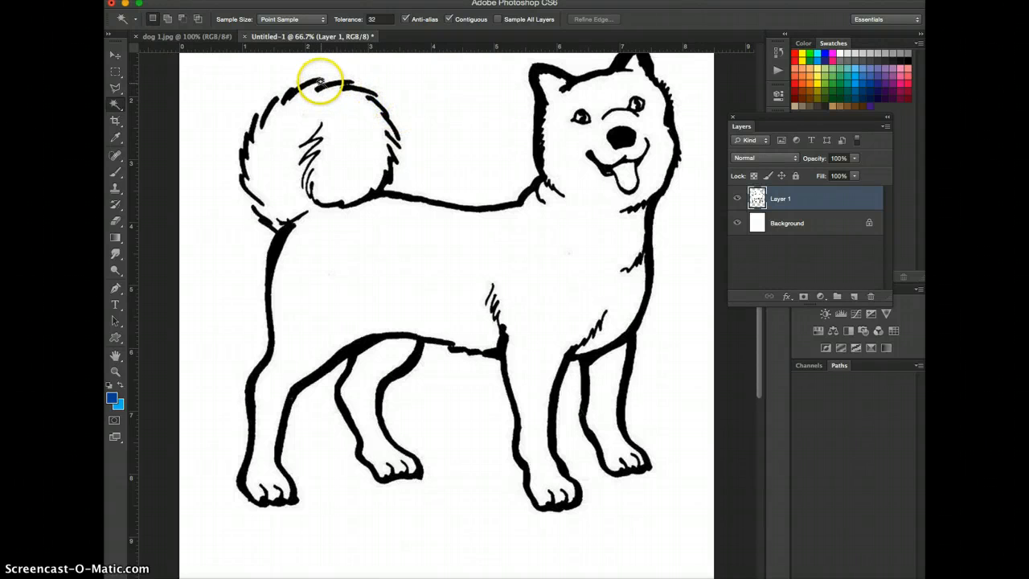
Step: Set up the Brush tool with the Hard Round tip at a size of 10 px
click(115, 173)
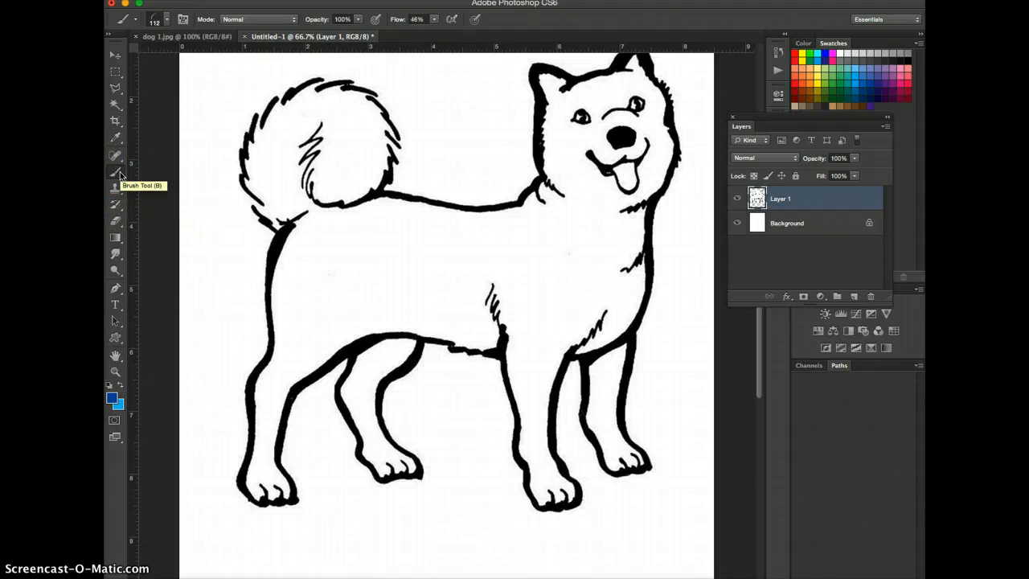
click(117, 174)
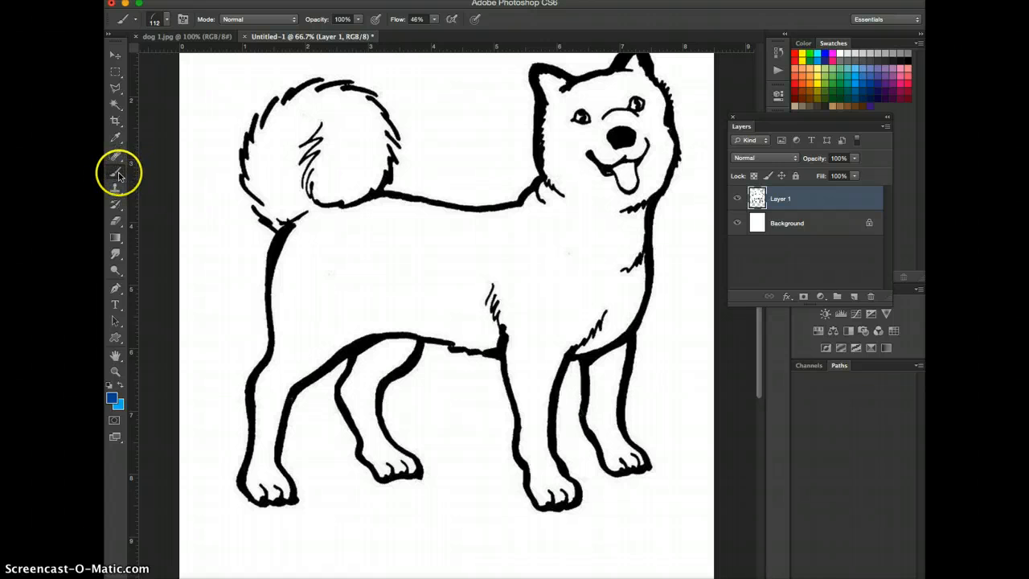
click(116, 207)
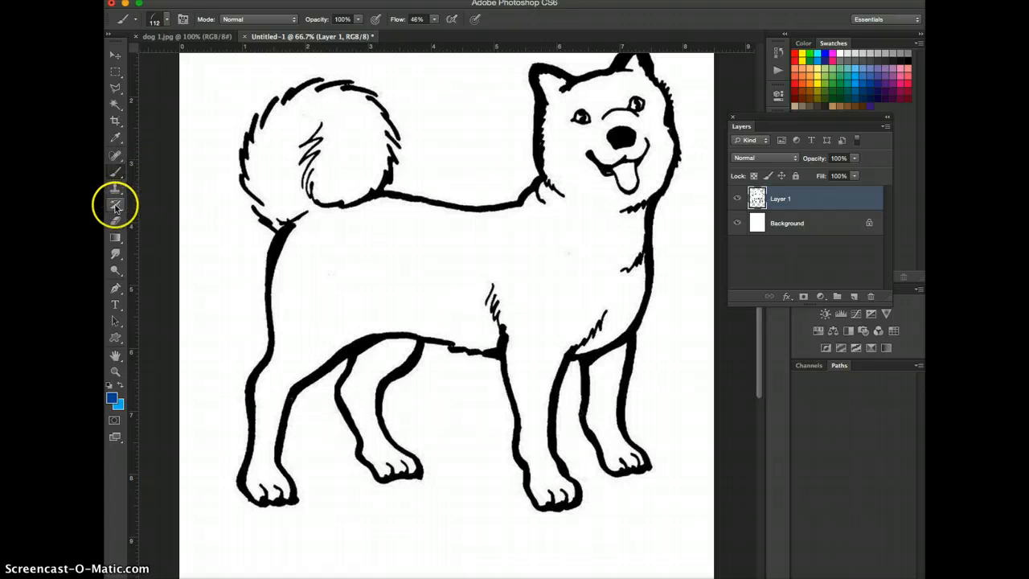
click(115, 172)
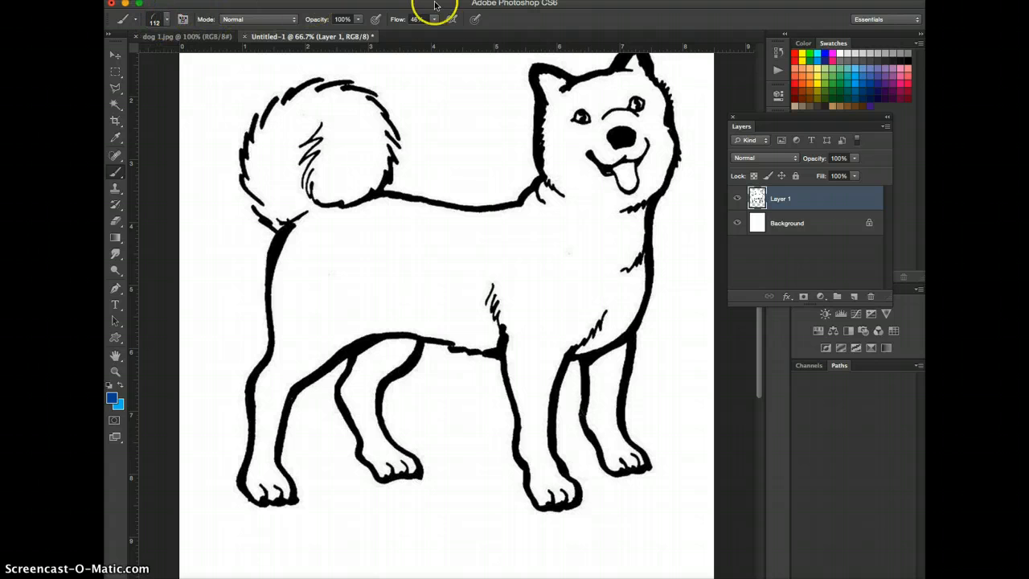
click(167, 21)
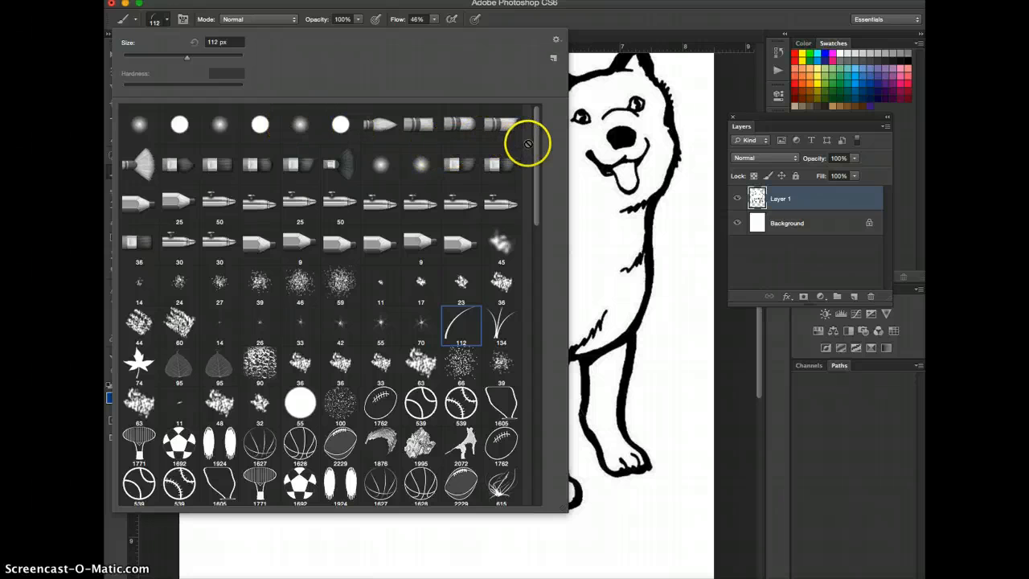
mouse_move(535, 146)
mouse_down()
mouse_move(533, 200)
mouse_move(523, 104)
mouse_up()
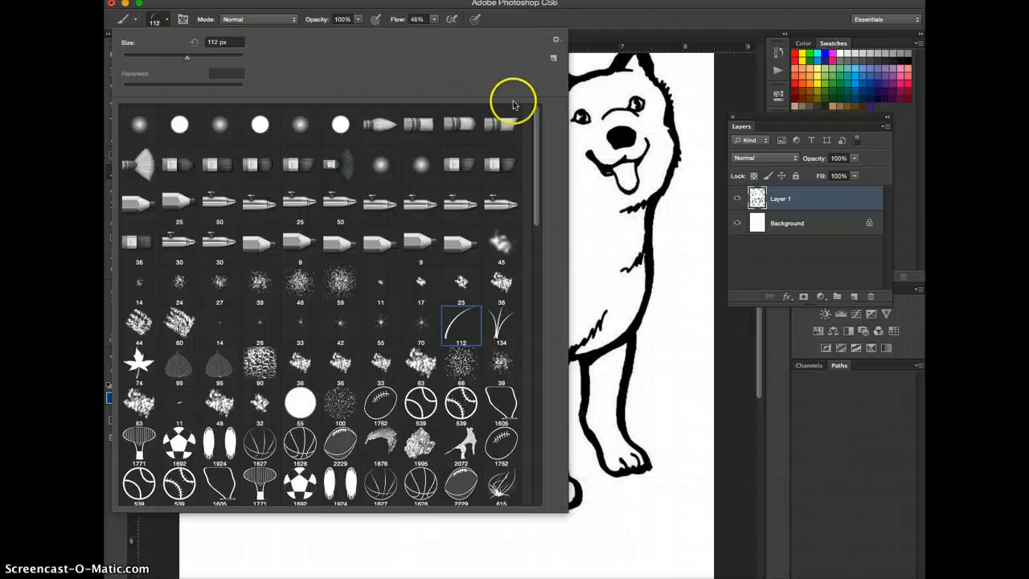
click(180, 125)
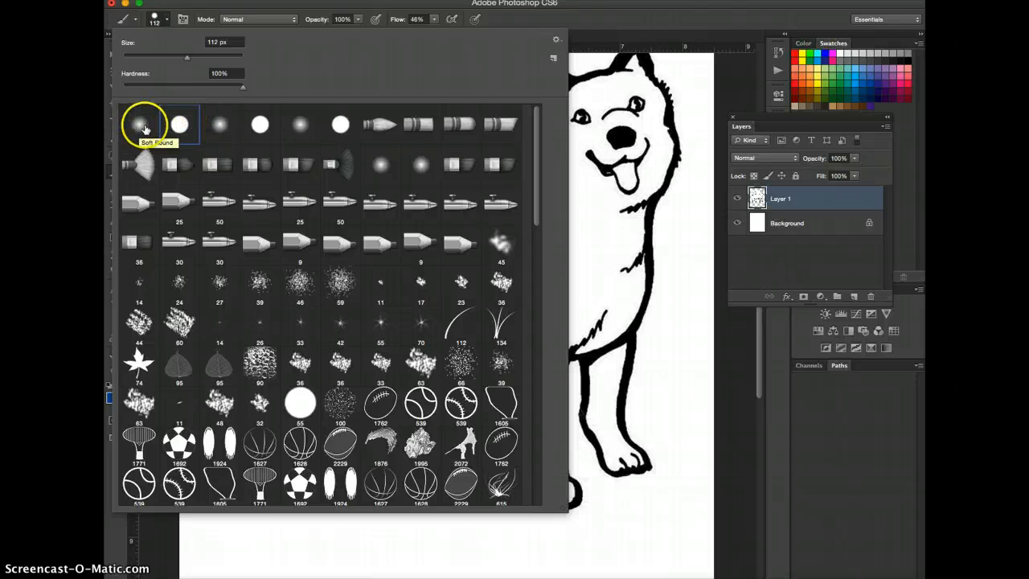
click(179, 124)
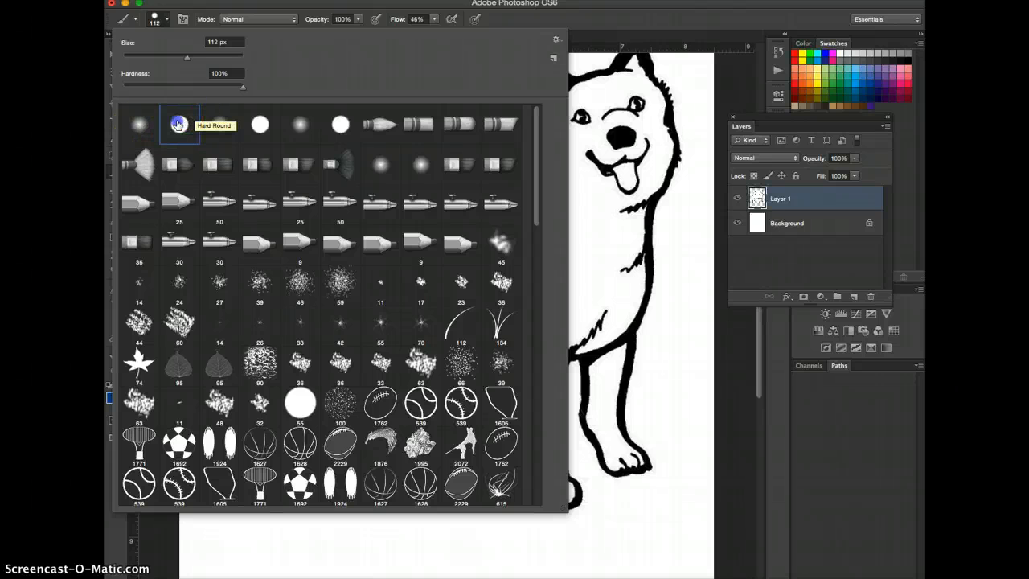
click(561, 11)
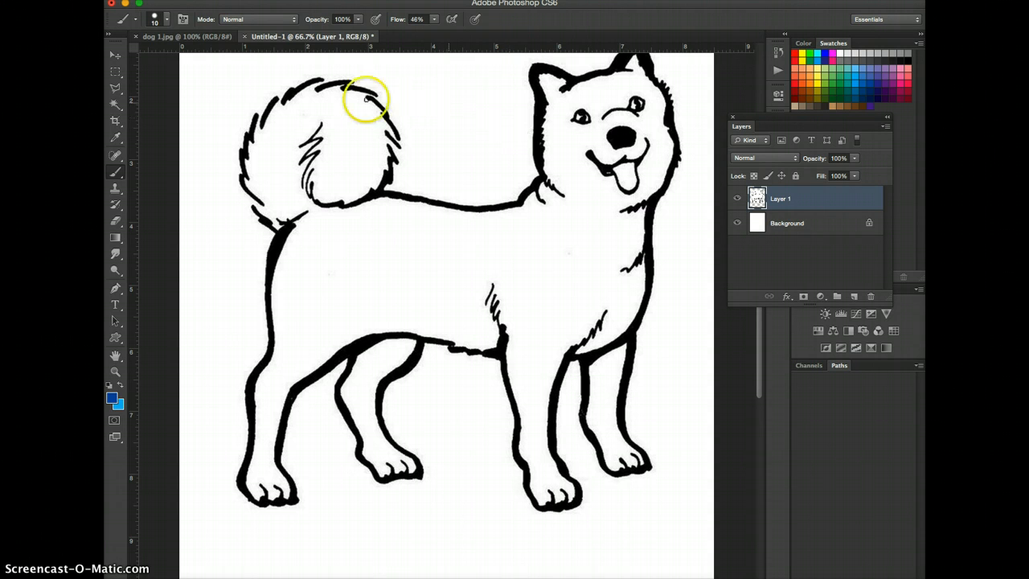
Step: Paint black over the gaps in the dog's tail outline to close it
drag(362, 96, 345, 115)
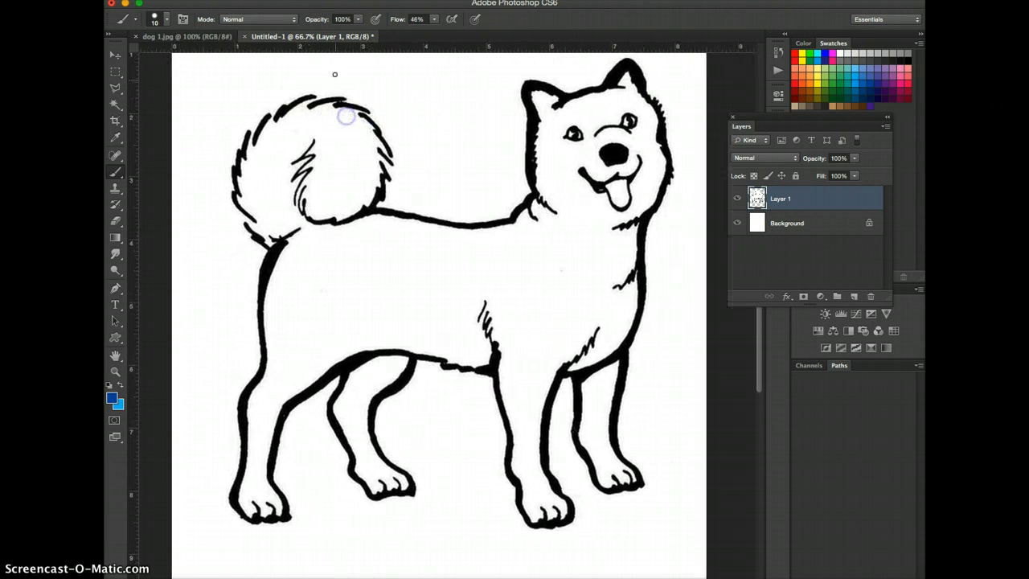
drag(335, 79, 378, 149)
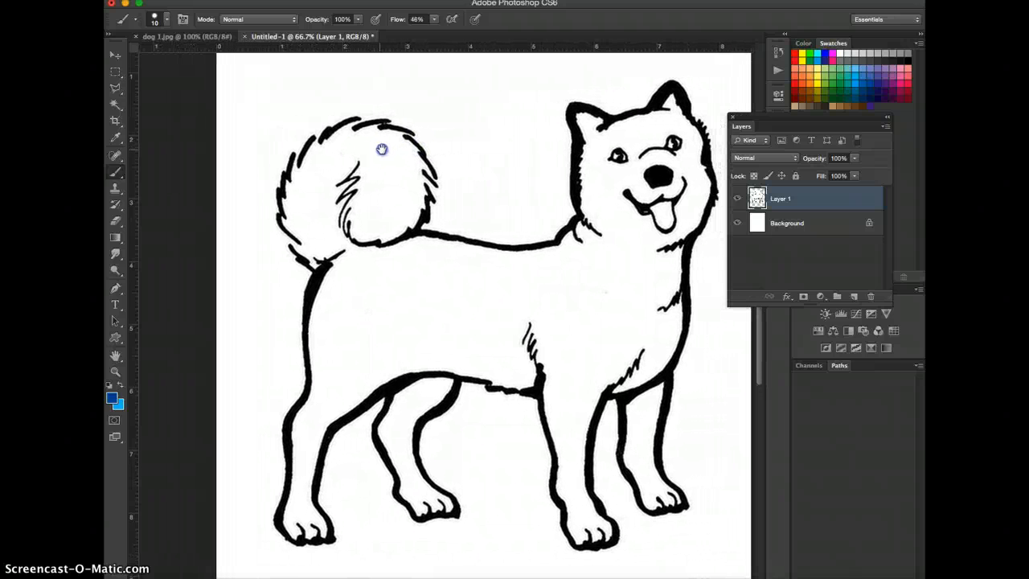
drag(760, 330, 764, 307)
drag(401, 183, 422, 181)
key(super+plus)
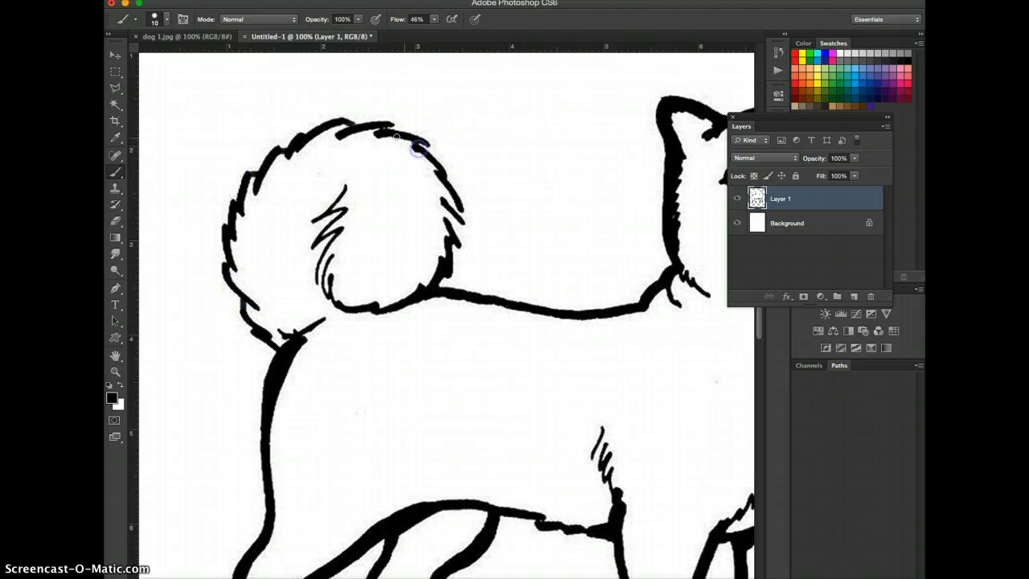
drag(397, 137, 383, 127)
drag(439, 173, 458, 207)
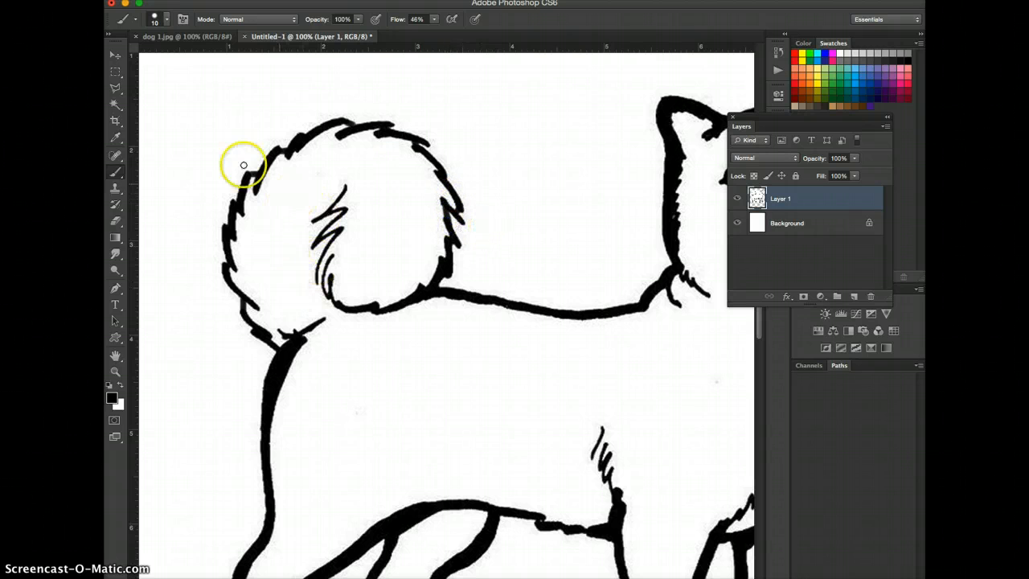
Step: Select the white interior of the dog's tail and body with the Magic Wand
click(116, 103)
click(326, 178)
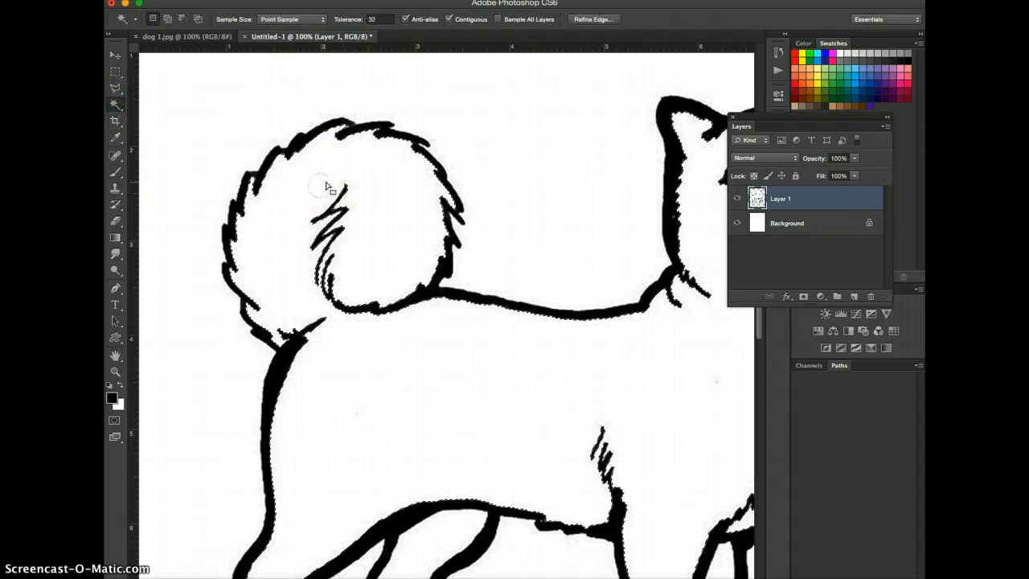
key(super+minus)
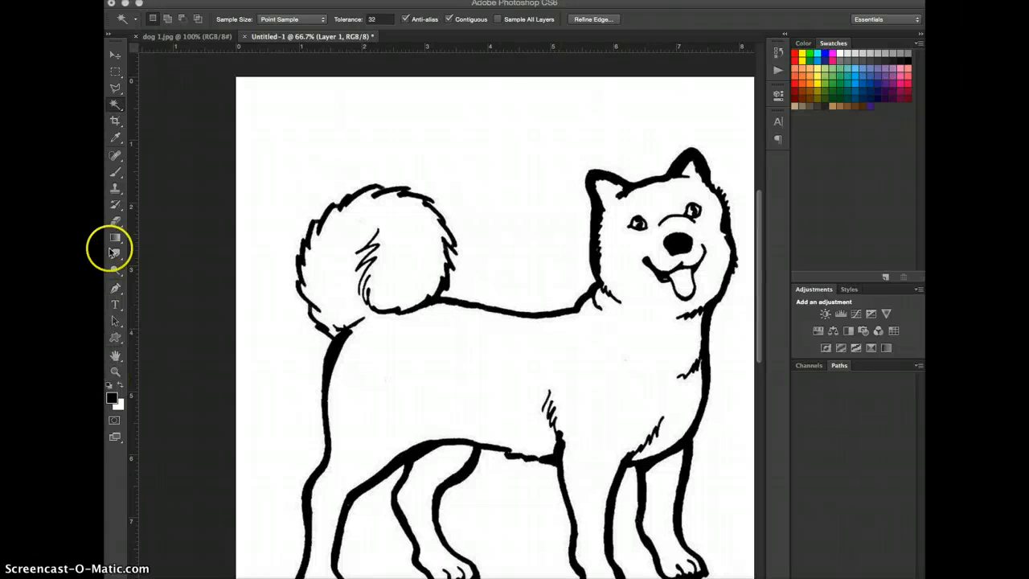
click(115, 109)
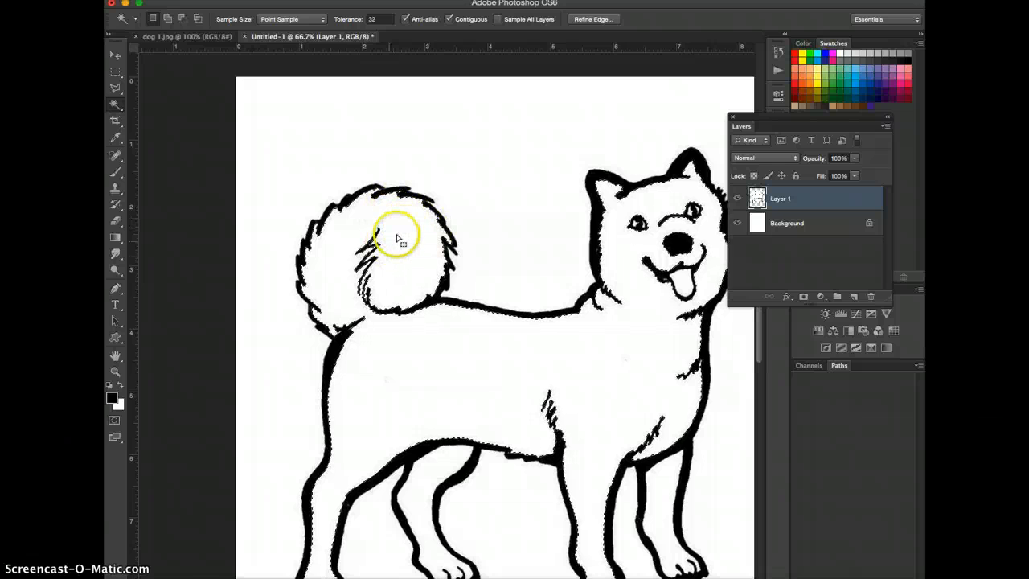
key(super+d)
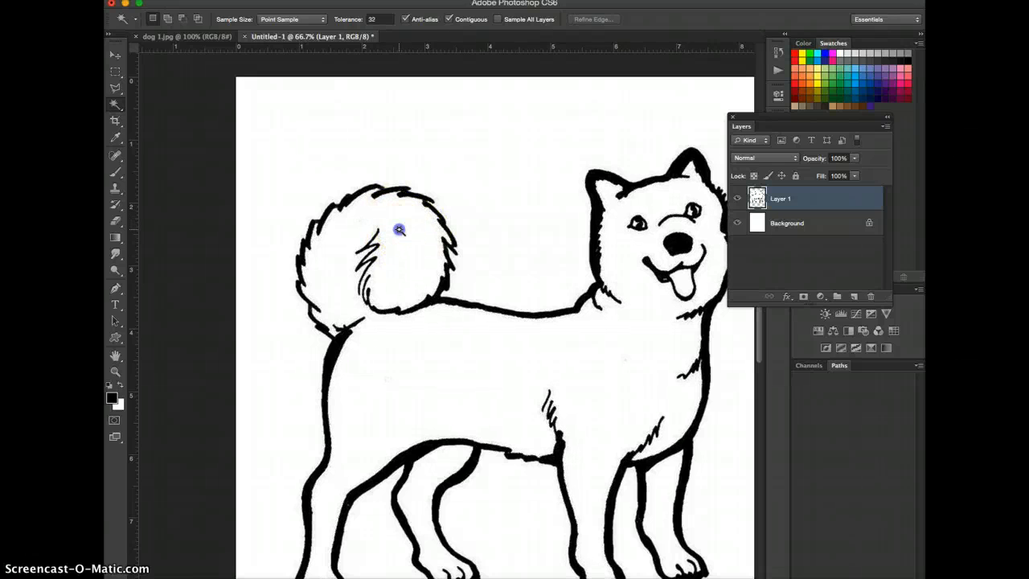
click(395, 228)
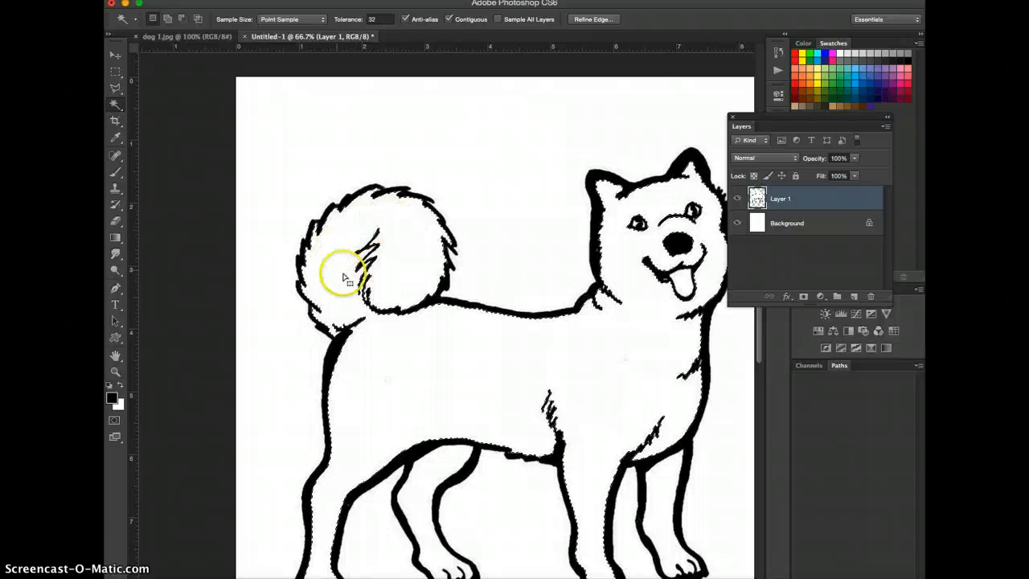
scroll(584, 359, down, 3)
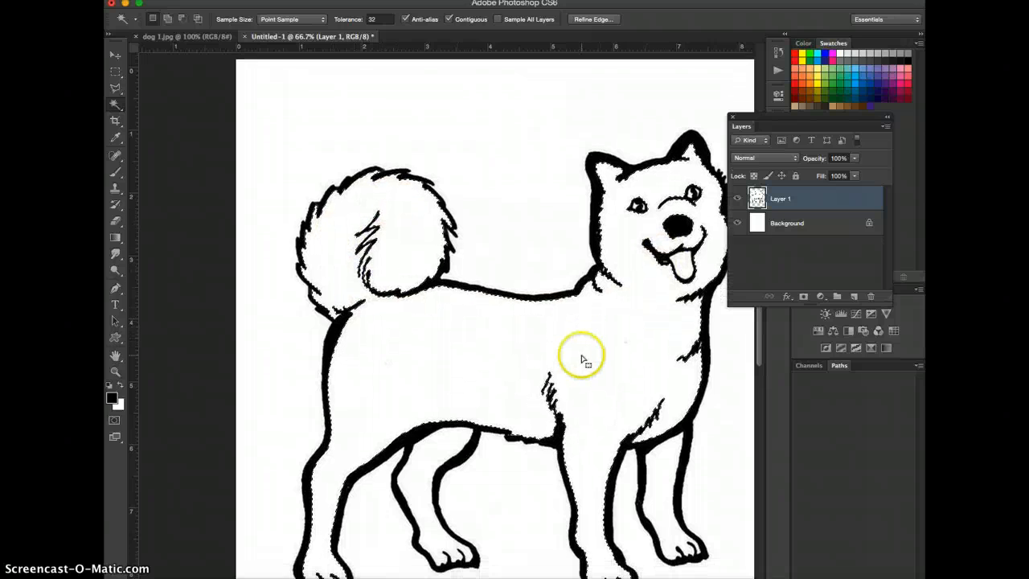
Step: Activate the Brush tool with light brown as the foreground colour and dark brown as the background colour
click(115, 173)
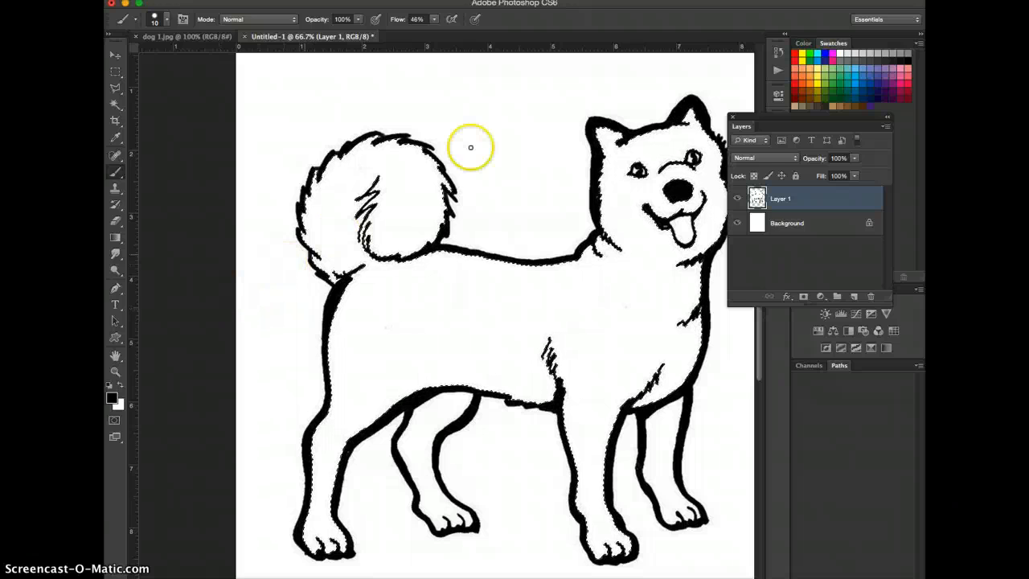
click(853, 101)
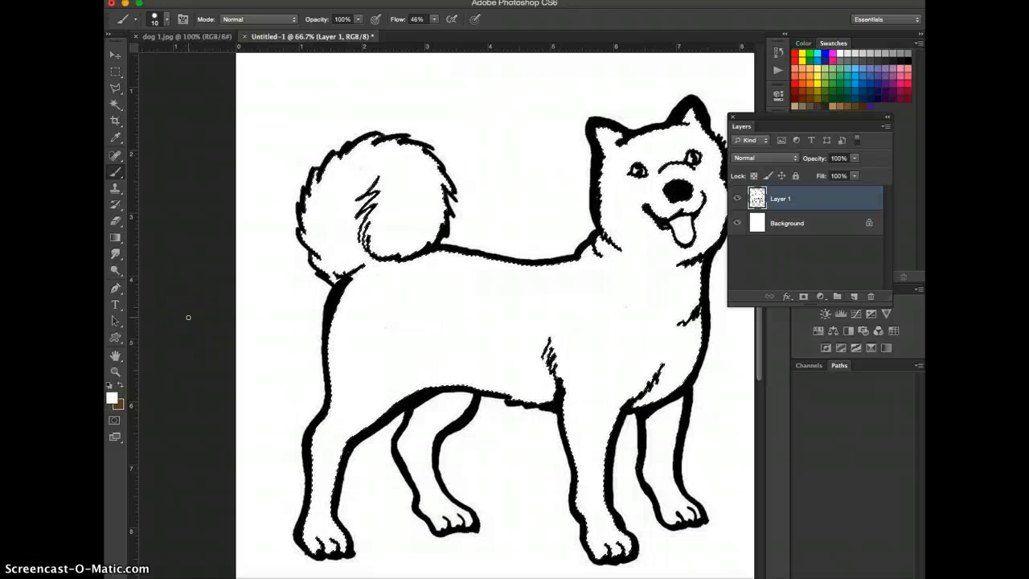
key(x)
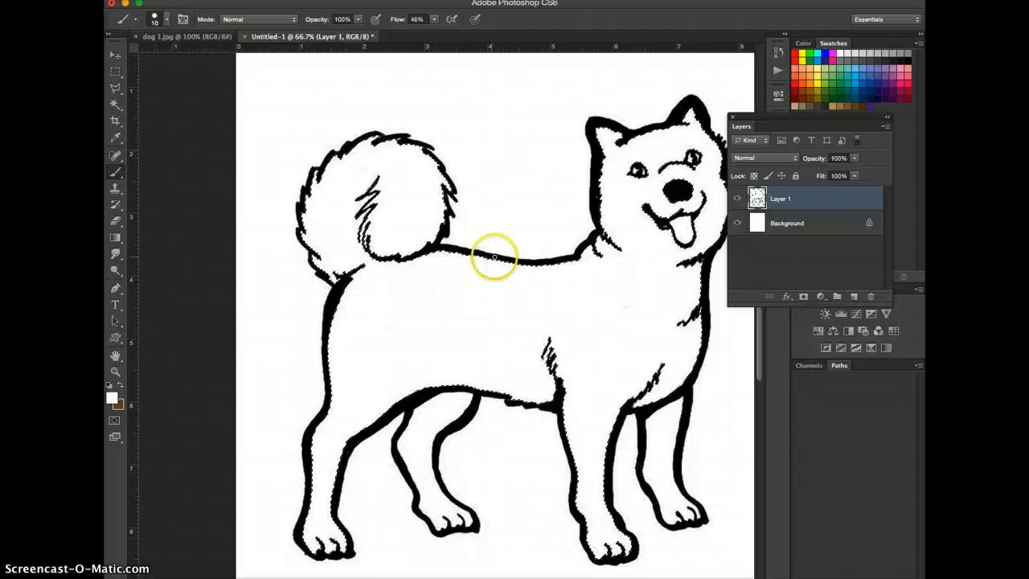
key(x)
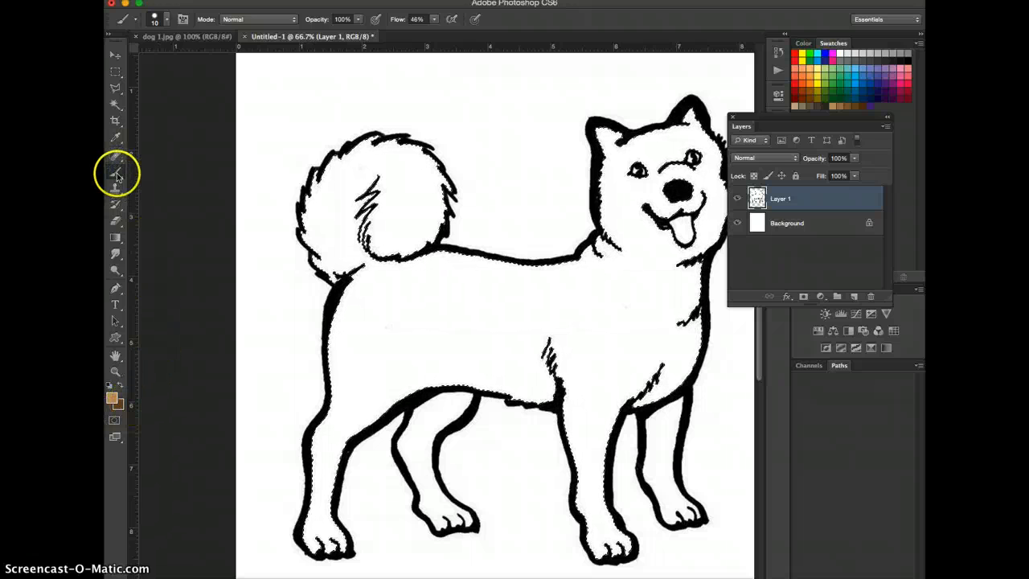
Step: Choose the Dune Grass brush tip and set its size to 250 px
click(167, 22)
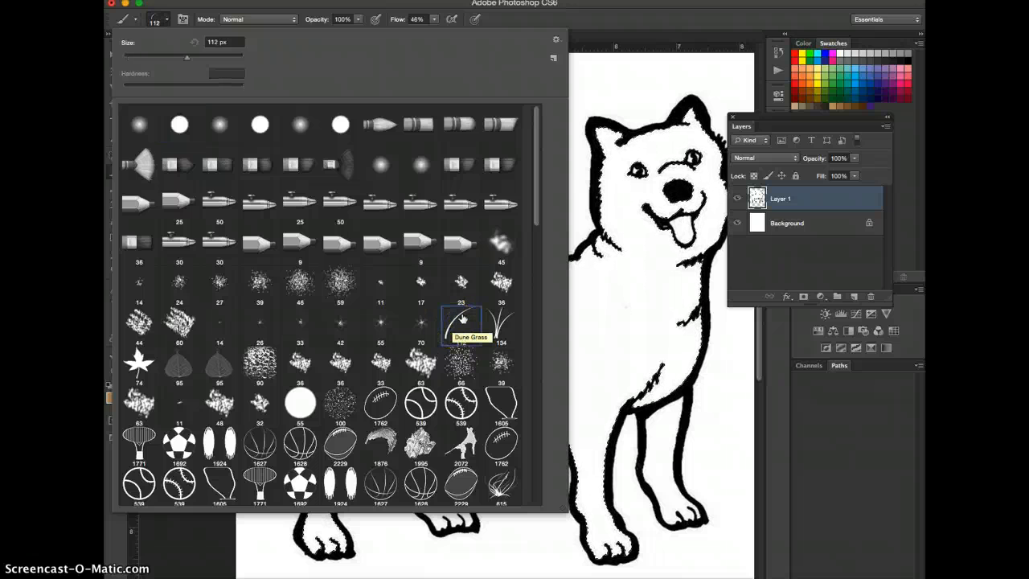
click(609, 6)
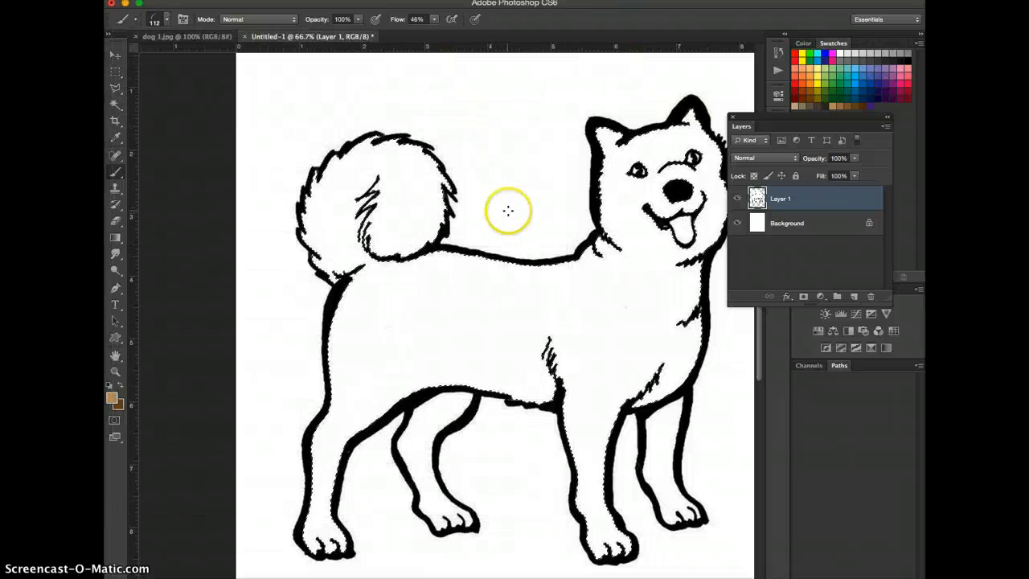
key(bracketright)
key(bracketright)
key(bracketright)
key(bracketright)
key(bracketright)
key(bracketright)
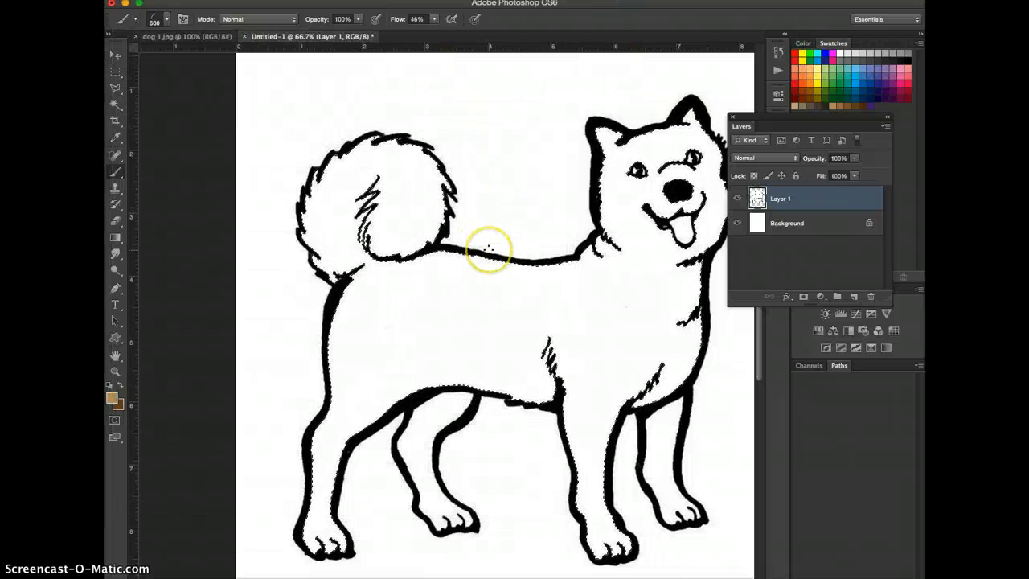
key(bracketleft)
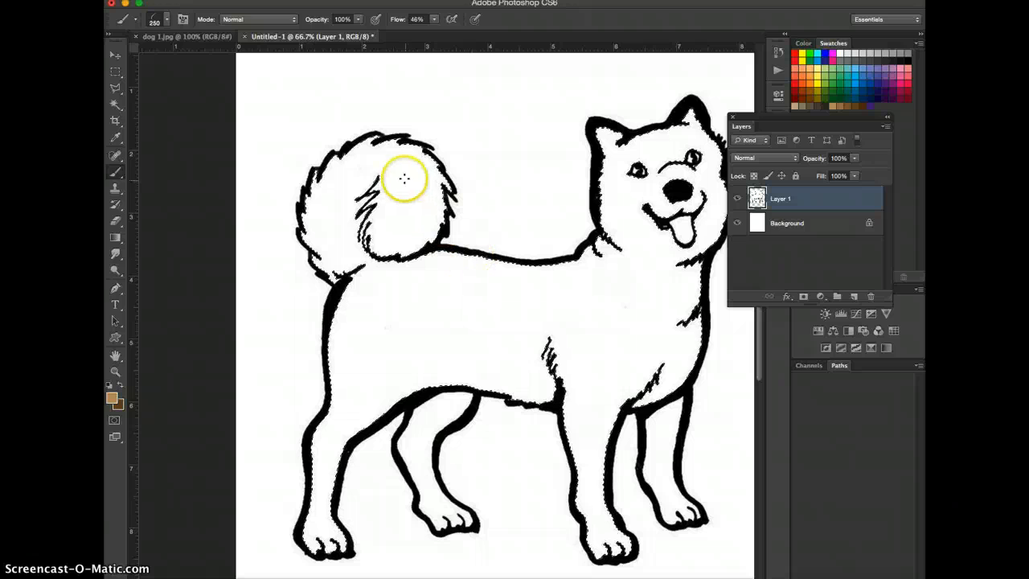
Step: Paint brown fur strokes over the selected tail, body, head and near legs of the dog until the white is covered
mouse_move(411, 183)
mouse_down()
mouse_move(466, 184)
mouse_move(378, 172)
mouse_move(260, 175)
mouse_move(266, 166)
mouse_move(349, 183)
mouse_move(305, 199)
mouse_move(347, 224)
mouse_move(348, 243)
mouse_move(380, 264)
mouse_move(310, 305)
mouse_move(455, 283)
mouse_move(343, 340)
mouse_move(537, 306)
mouse_move(386, 379)
mouse_move(562, 333)
mouse_move(469, 329)
mouse_move(646, 225)
mouse_move(571, 230)
mouse_up()
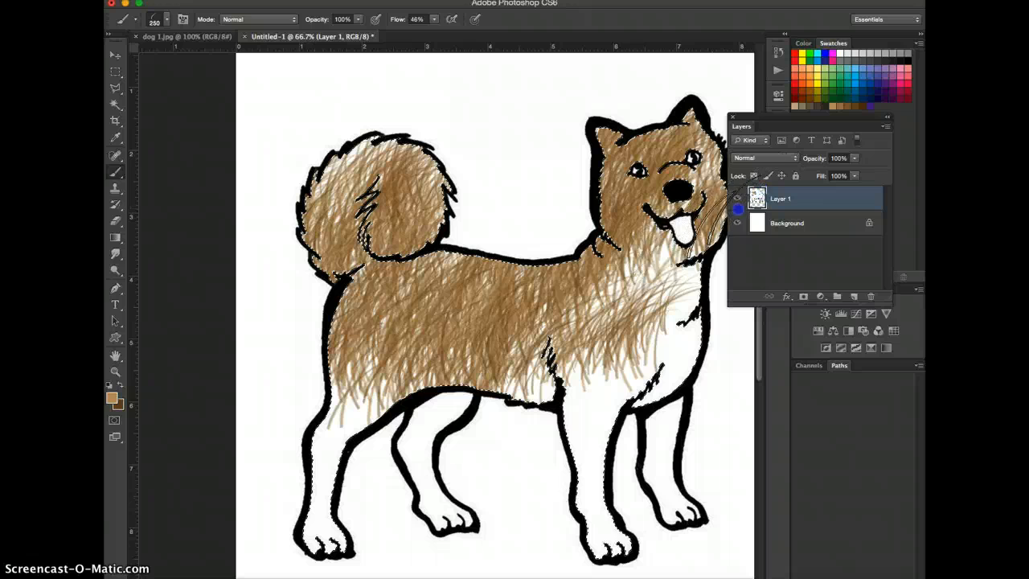
mouse_move(738, 209)
mouse_down()
mouse_move(646, 190)
mouse_move(683, 170)
mouse_move(584, 258)
mouse_move(630, 282)
mouse_move(582, 332)
mouse_move(650, 305)
mouse_move(610, 290)
mouse_move(691, 282)
mouse_move(655, 276)
mouse_move(684, 257)
mouse_move(654, 282)
mouse_move(706, 288)
mouse_move(704, 326)
mouse_move(633, 368)
mouse_move(747, 365)
mouse_move(688, 382)
mouse_move(573, 444)
mouse_move(569, 369)
mouse_move(495, 356)
mouse_move(329, 356)
mouse_move(572, 231)
mouse_move(512, 197)
mouse_move(285, 175)
mouse_move(335, 166)
mouse_move(298, 172)
mouse_move(410, 220)
mouse_move(297, 325)
mouse_move(458, 361)
mouse_move(436, 409)
mouse_move(335, 459)
mouse_move(372, 459)
mouse_move(310, 505)
mouse_move(313, 516)
mouse_move(394, 502)
mouse_move(306, 534)
mouse_move(327, 529)
mouse_move(316, 536)
mouse_move(352, 434)
mouse_move(365, 450)
mouse_move(336, 427)
mouse_move(364, 419)
mouse_move(308, 507)
mouse_move(335, 526)
mouse_move(326, 539)
mouse_move(602, 454)
mouse_move(634, 490)
mouse_move(614, 535)
mouse_move(632, 555)
mouse_move(599, 418)
mouse_move(586, 457)
mouse_move(583, 472)
mouse_move(669, 359)
mouse_move(685, 171)
mouse_move(708, 208)
mouse_move(728, 207)
mouse_move(732, 170)
mouse_move(661, 183)
mouse_move(535, 303)
mouse_move(371, 367)
mouse_move(363, 321)
mouse_move(437, 161)
mouse_move(496, 356)
mouse_move(462, 398)
mouse_move(551, 349)
mouse_move(648, 269)
mouse_move(568, 351)
mouse_move(461, 400)
mouse_up()
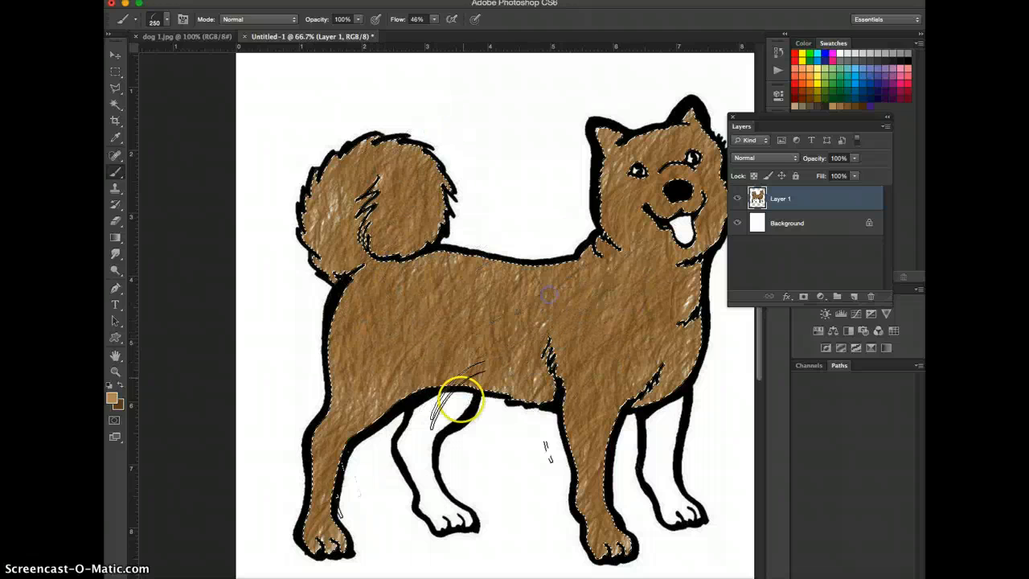
mouse_move(556, 343)
mouse_down()
mouse_move(549, 311)
mouse_move(523, 367)
mouse_move(471, 426)
mouse_up()
Step: Select the white interiors of the dog's two far legs together with the Magic Wand
key(w)
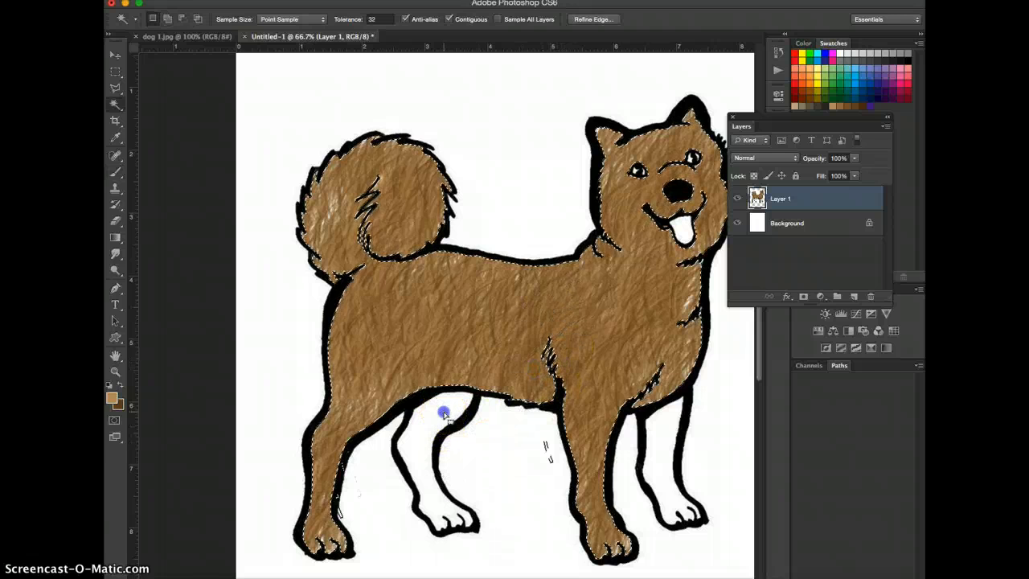
click(444, 414)
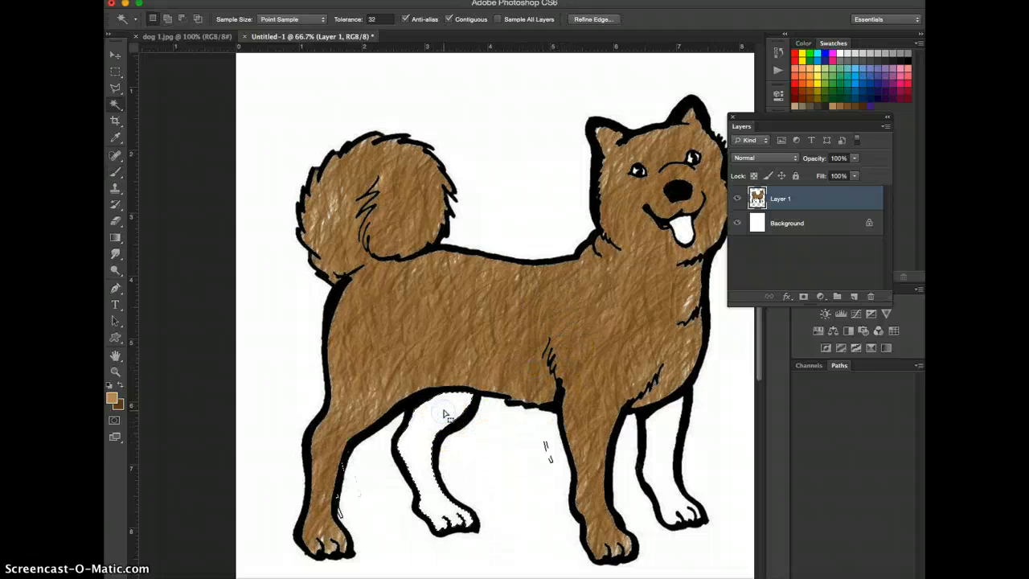
click(665, 431)
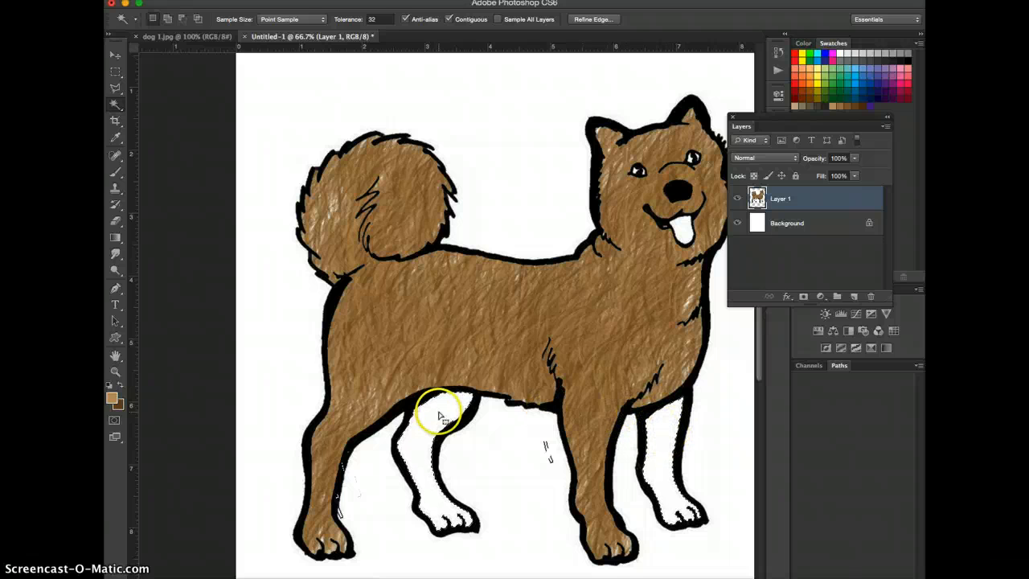
Step: Paint brown fur strokes over both selected far legs with the Dune Grass brush
key(b)
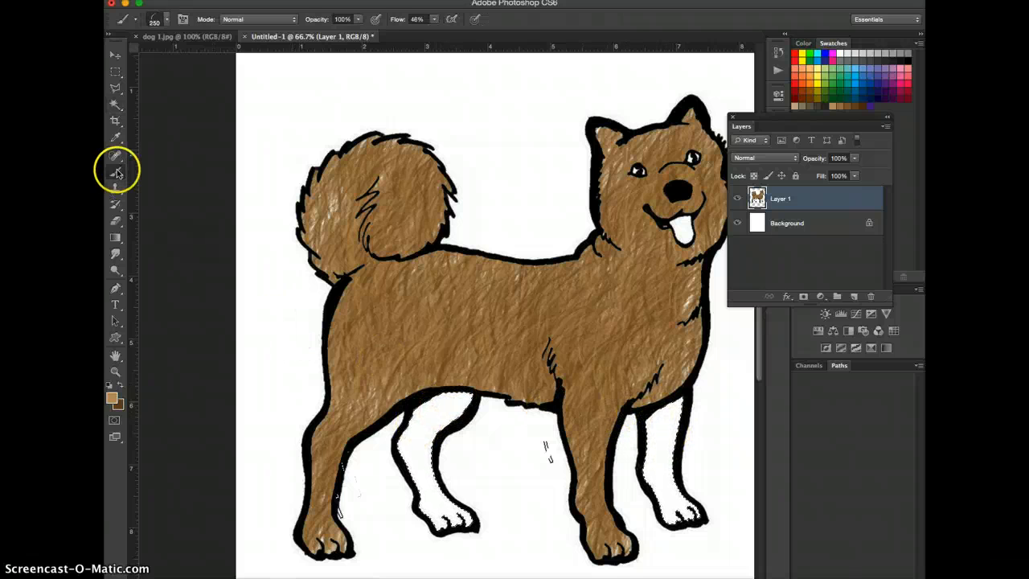
mouse_move(411, 391)
mouse_down()
mouse_move(487, 401)
mouse_move(435, 403)
mouse_move(429, 441)
mouse_move(512, 446)
mouse_move(449, 489)
mouse_move(442, 498)
mouse_move(454, 507)
mouse_move(422, 528)
mouse_move(483, 530)
mouse_up()
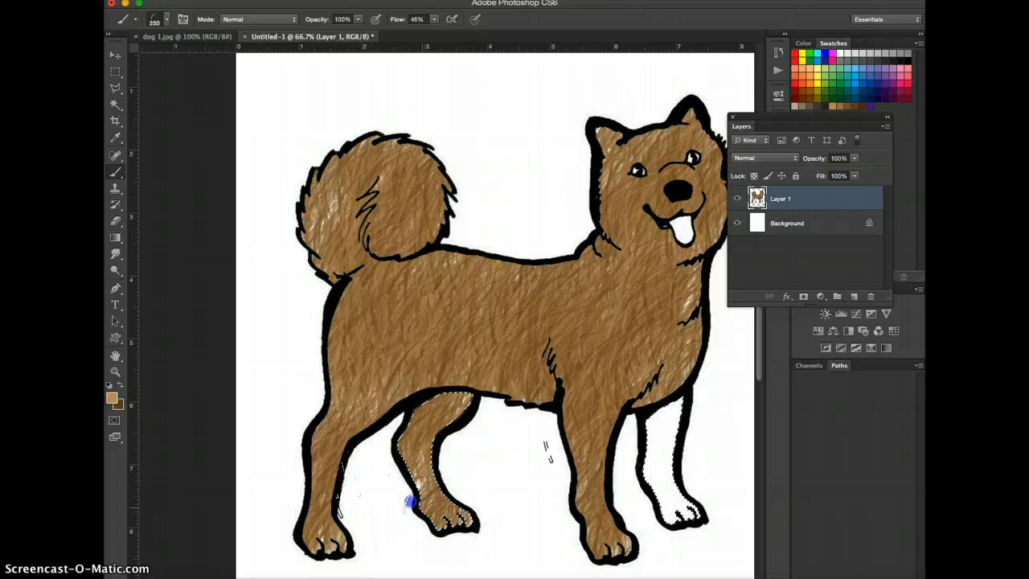
drag(441, 492, 438, 498)
mouse_move(651, 429)
mouse_down()
mouse_move(677, 444)
mouse_move(669, 432)
mouse_move(692, 472)
mouse_move(691, 435)
mouse_move(682, 512)
mouse_move(703, 508)
mouse_move(627, 520)
mouse_move(745, 481)
mouse_move(714, 445)
mouse_move(599, 436)
mouse_move(668, 415)
mouse_move(653, 354)
mouse_up()
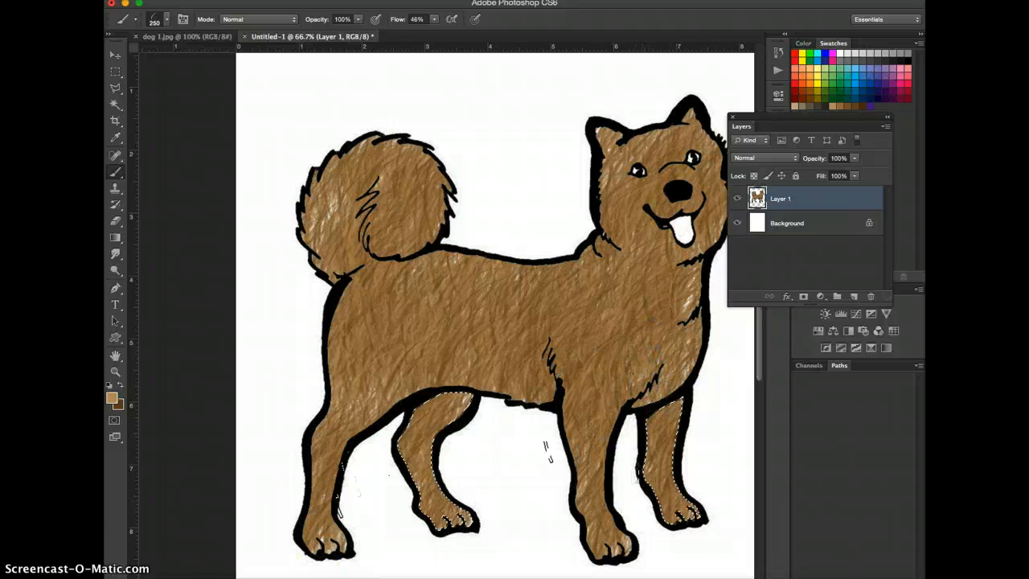
click(246, 578)
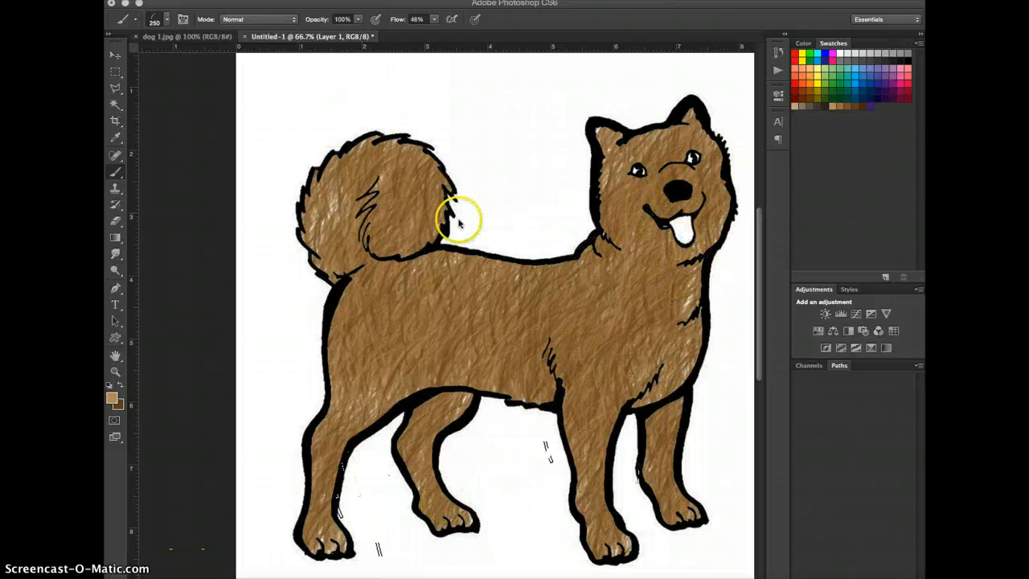
Step: Select the dog's tongue with the Magic Wand, fill it with red, and clear the selection
click(116, 105)
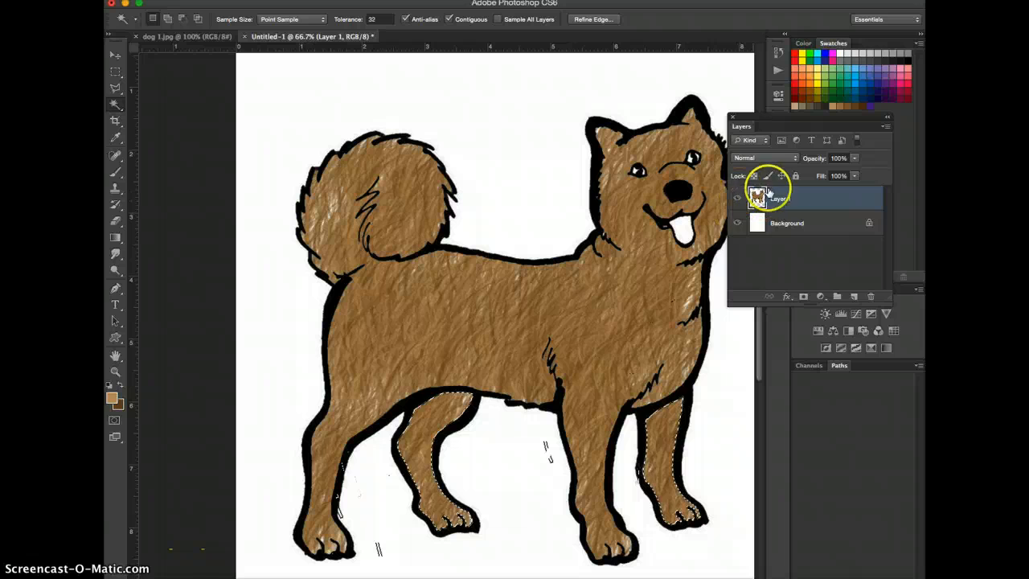
click(684, 229)
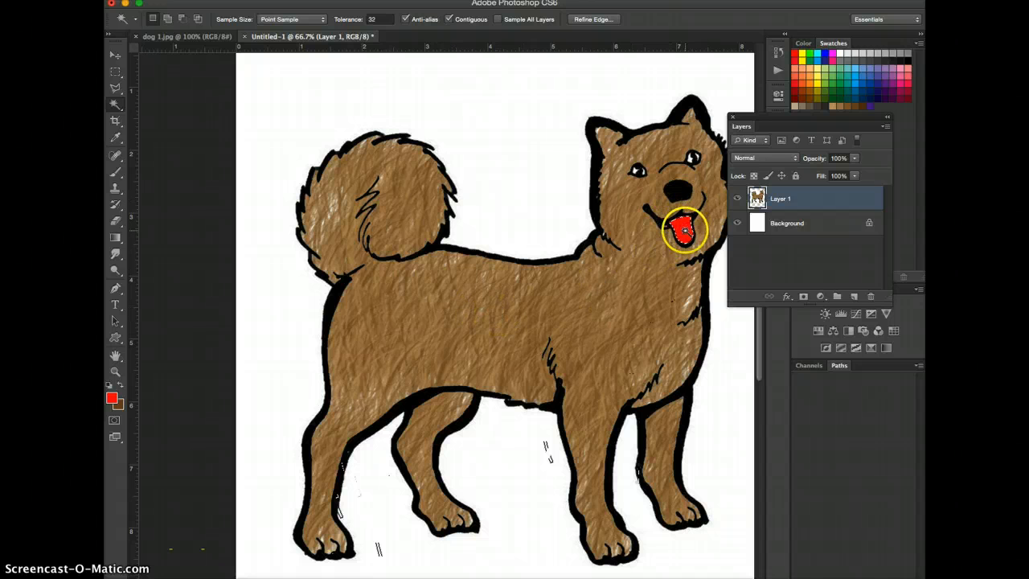
click(547, 198)
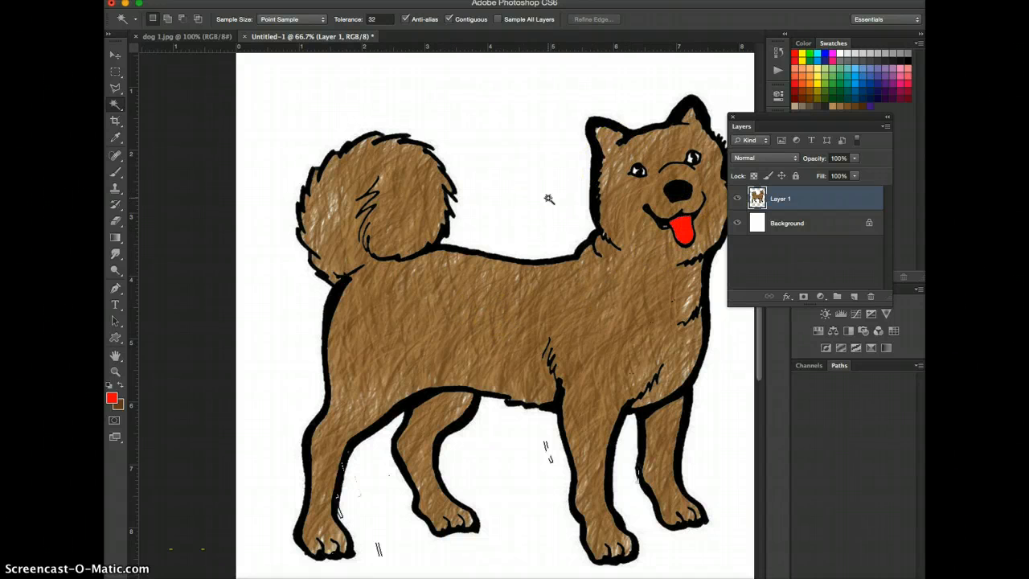
Step: Select all the white areas inside both of the dog's eyes with the Magic Wand
key(super+plus)
key(super+plus)
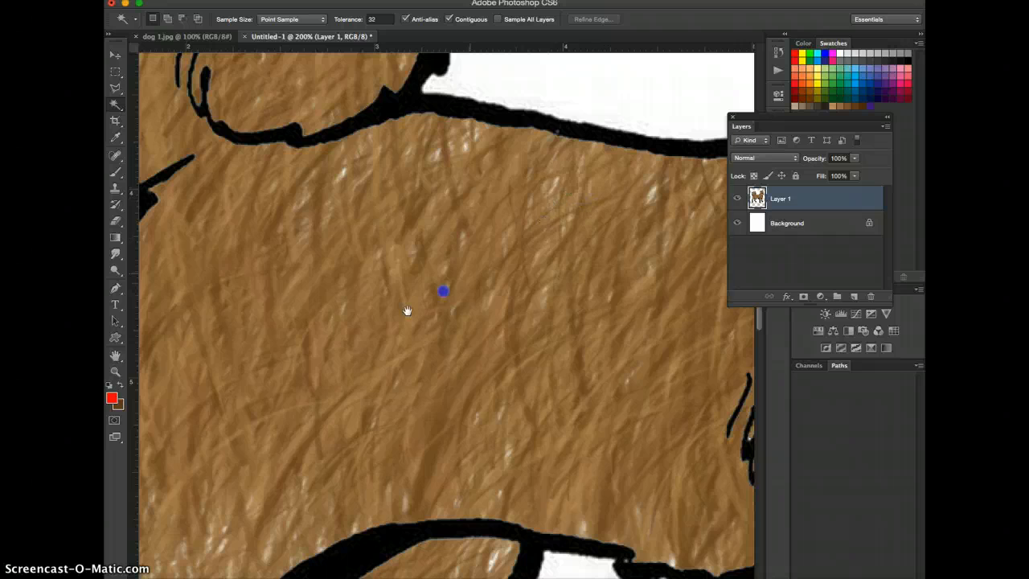
drag(407, 311, 353, 342)
drag(432, 296, 346, 340)
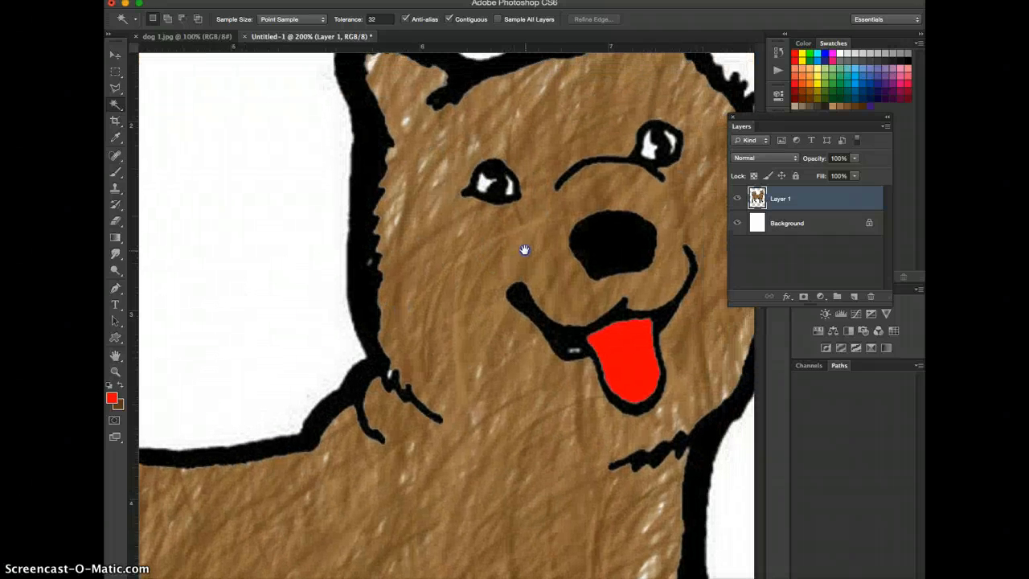
click(482, 183)
click(509, 188)
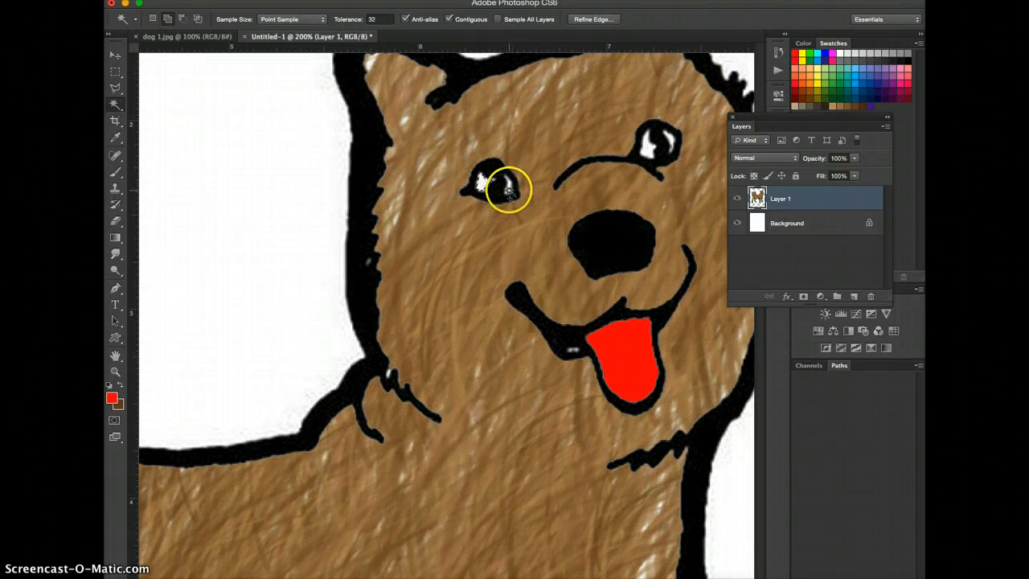
click(648, 152)
click(671, 141)
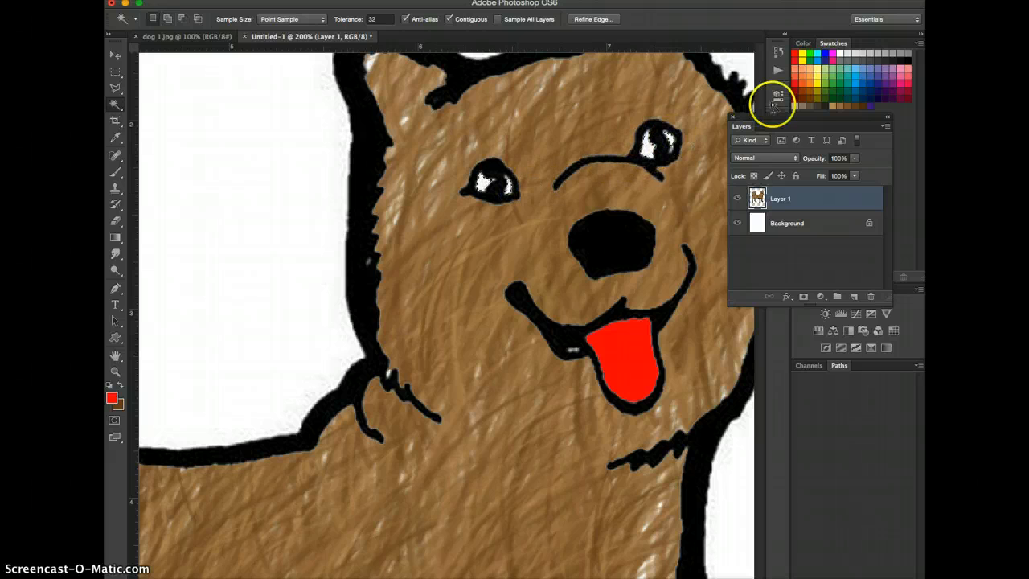
Step: Fill the selected eye areas with cyan and clear the selection
click(812, 54)
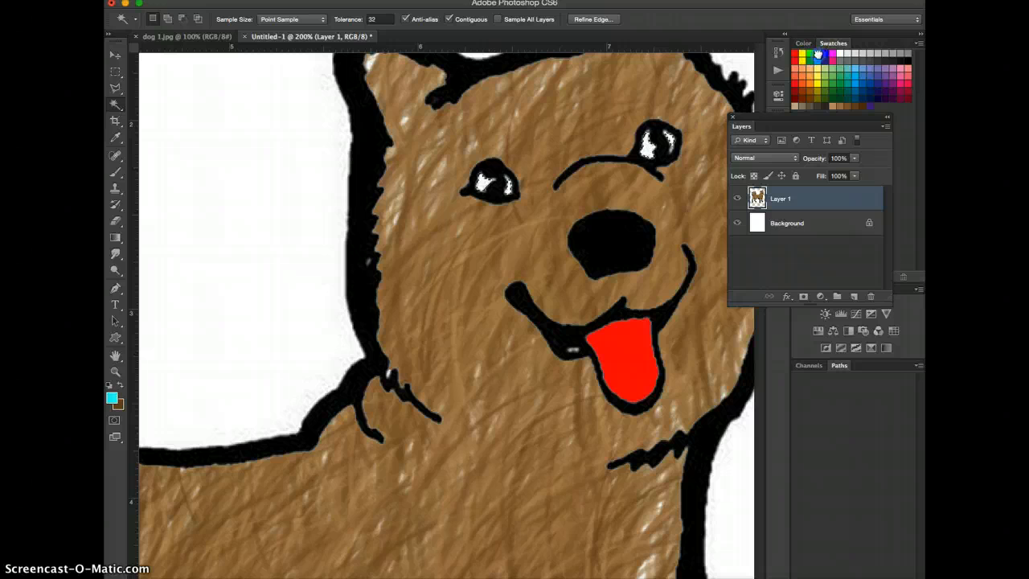
key(alt+BackSpace)
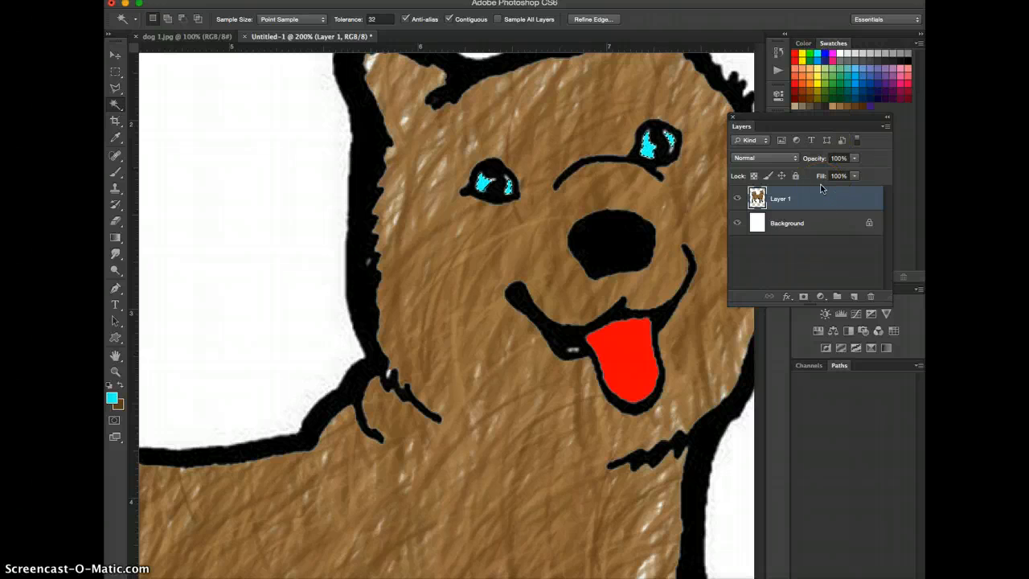
key(super+d)
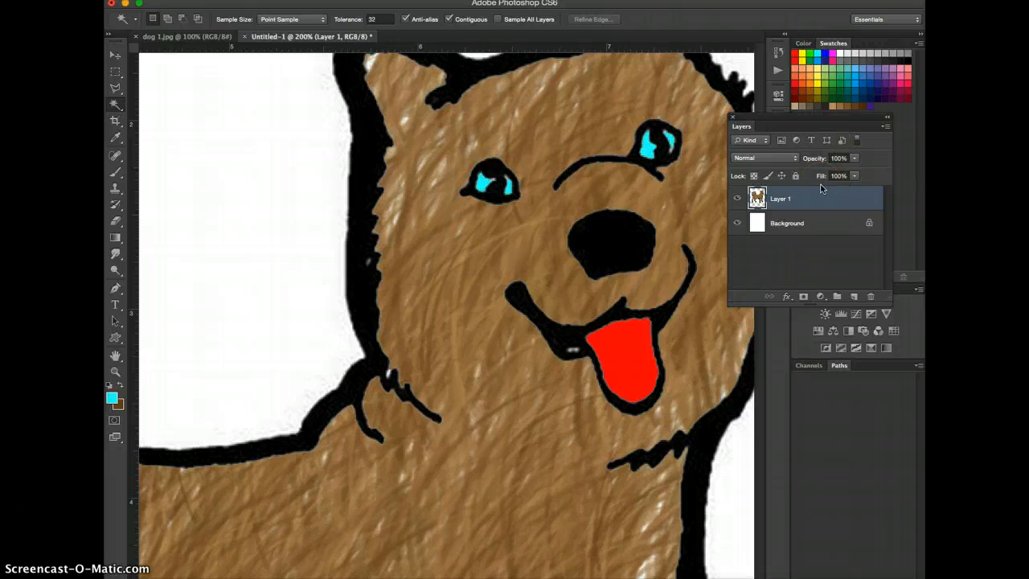
key(super+0)
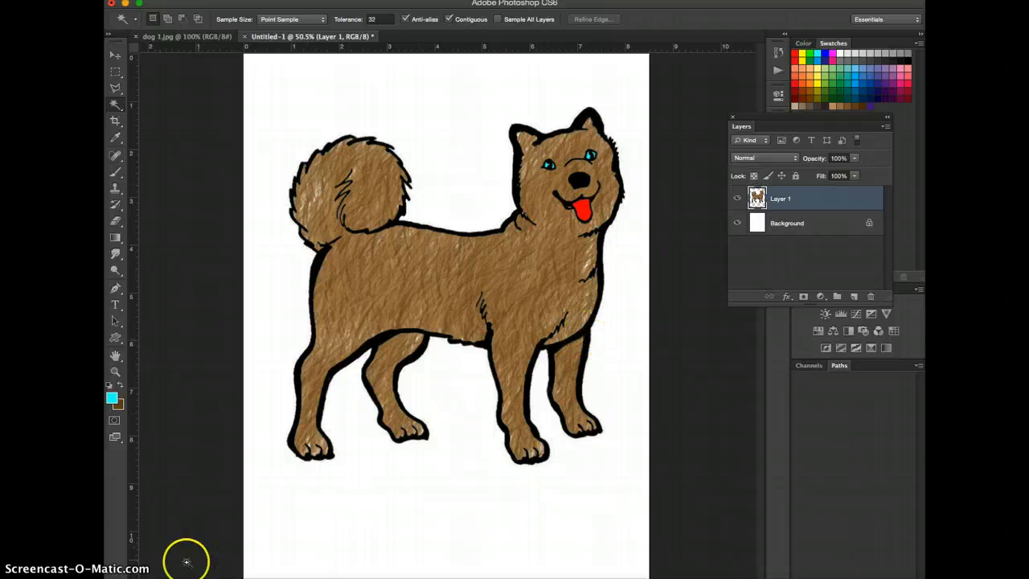
click(320, 283)
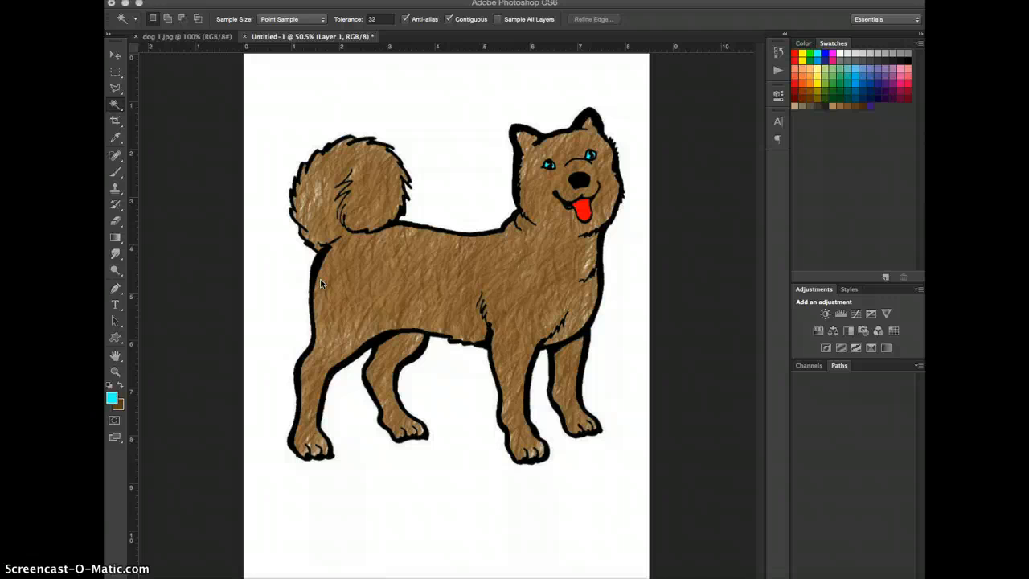
click(472, 19)
key(F7)
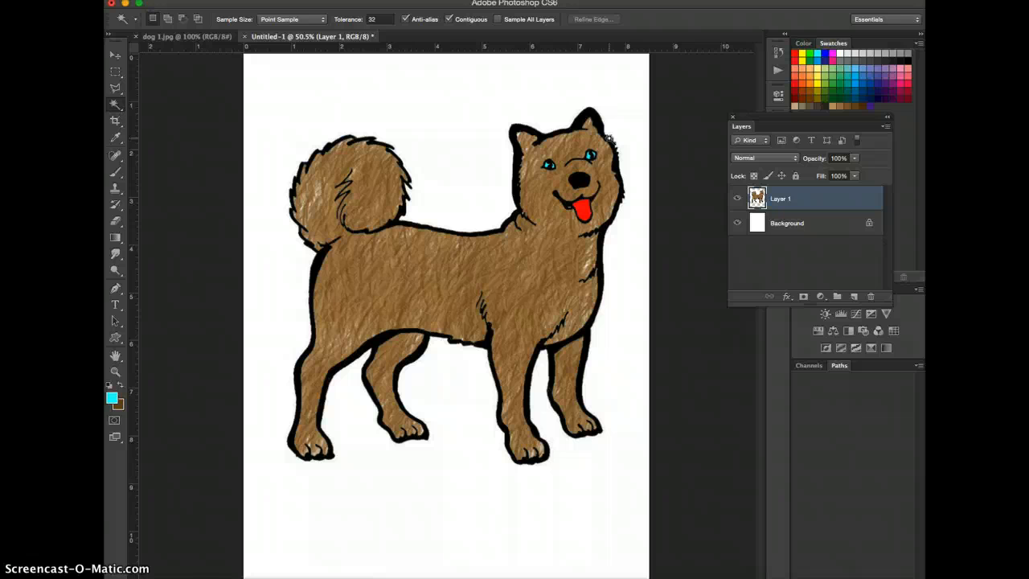
Step: Make the Background layer active and switch to the Gradient tool
click(790, 225)
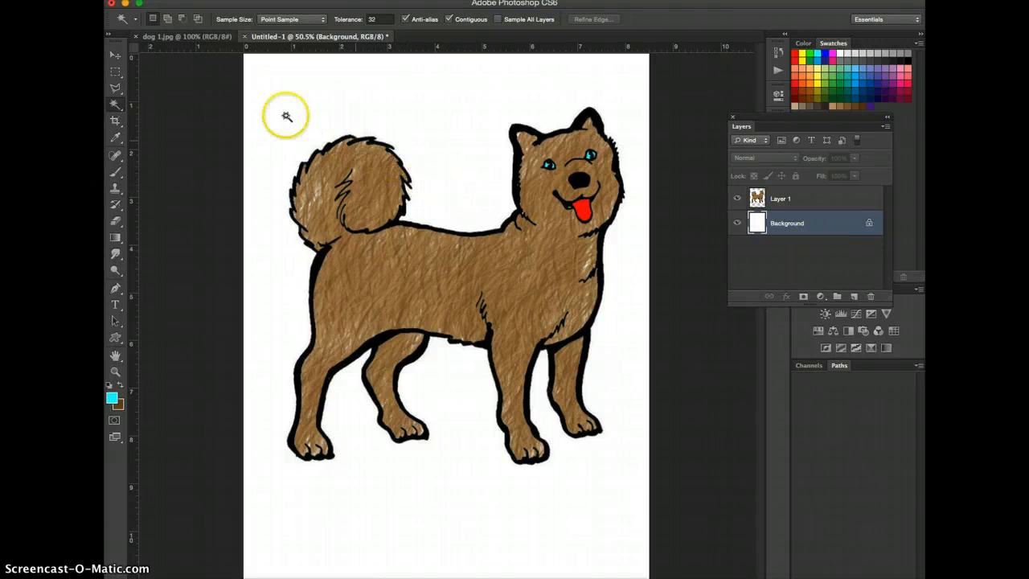
click(117, 240)
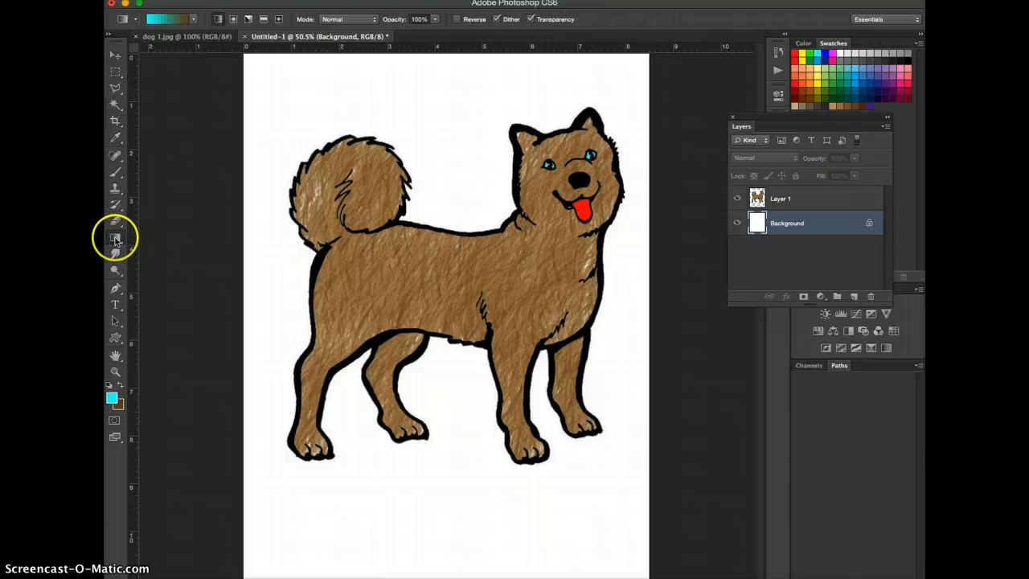
click(117, 240)
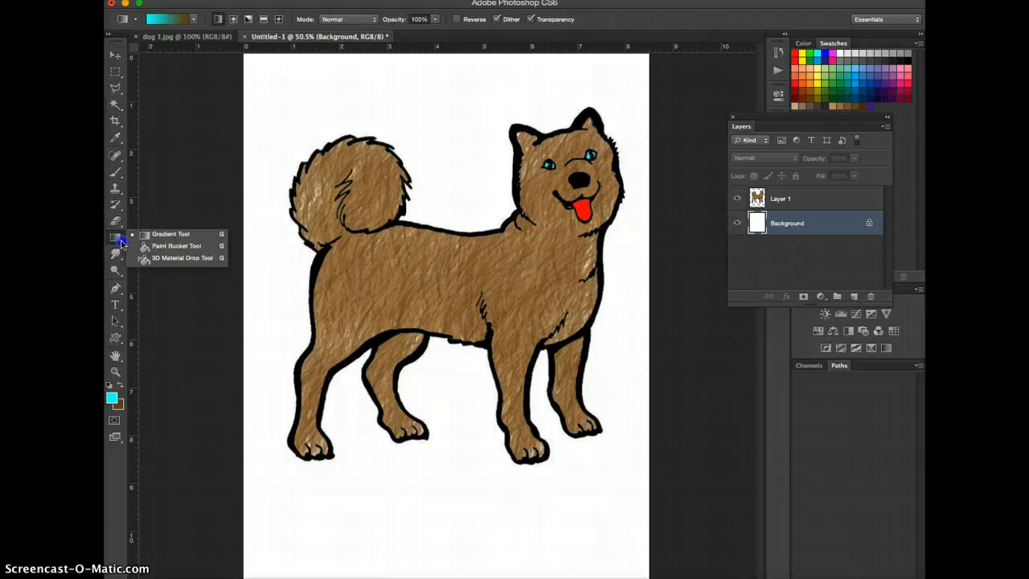
click(169, 246)
click(121, 239)
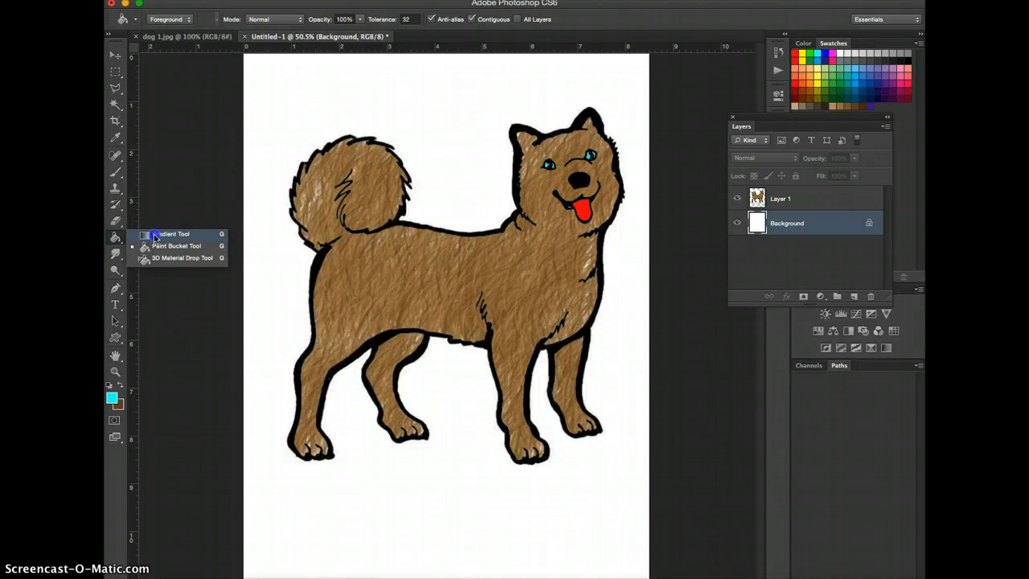
click(154, 234)
click(115, 239)
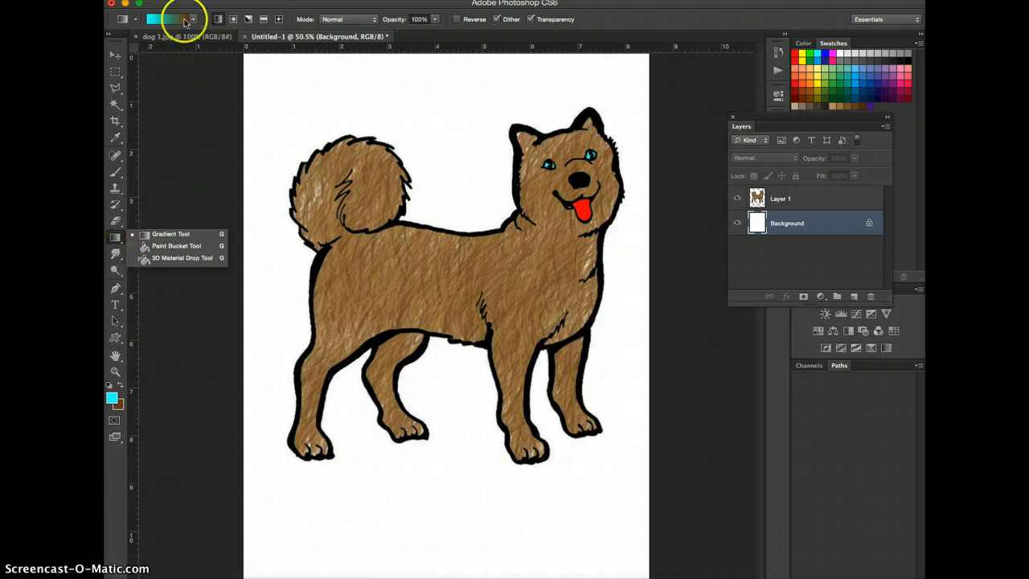
click(119, 240)
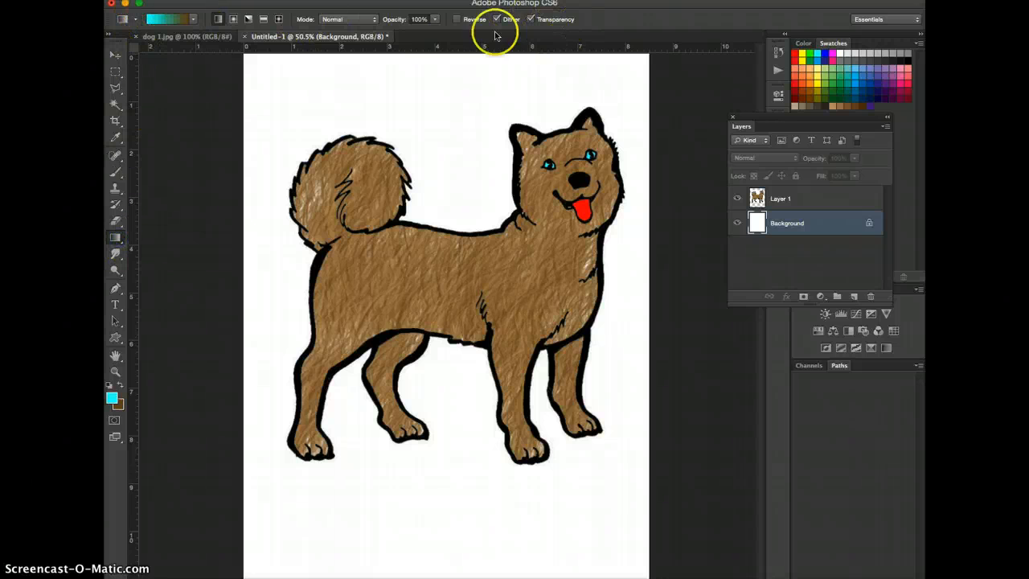
Step: Set up the gradient with the foreground-to-background preset, linear style and Normal blending mode
click(194, 21)
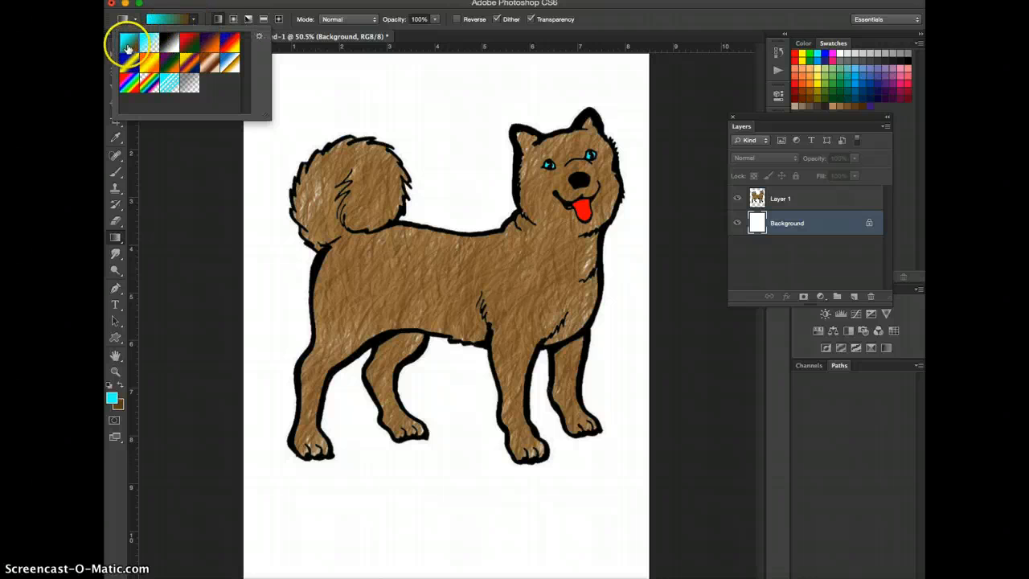
click(215, 18)
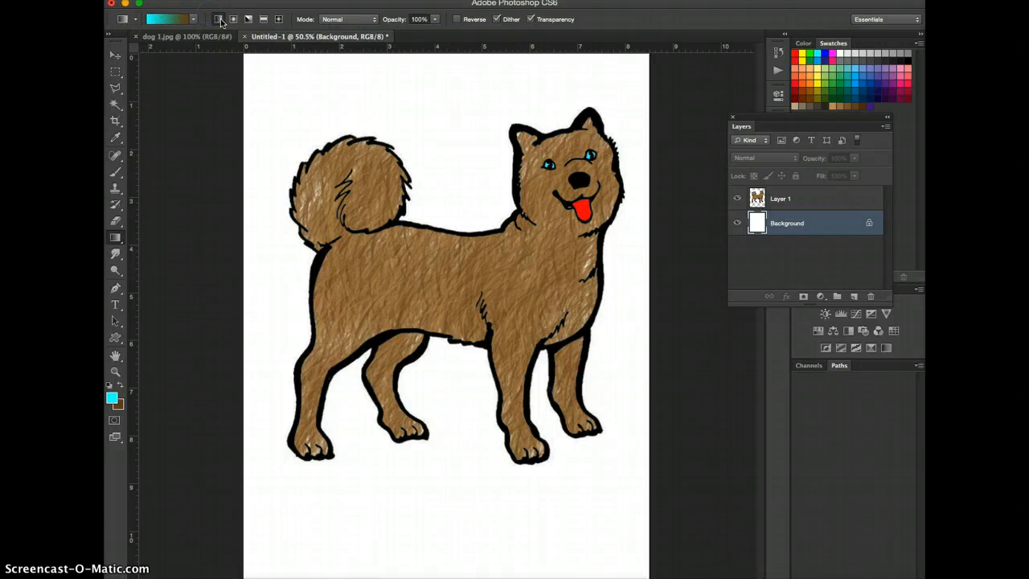
click(219, 19)
click(337, 20)
click(338, 20)
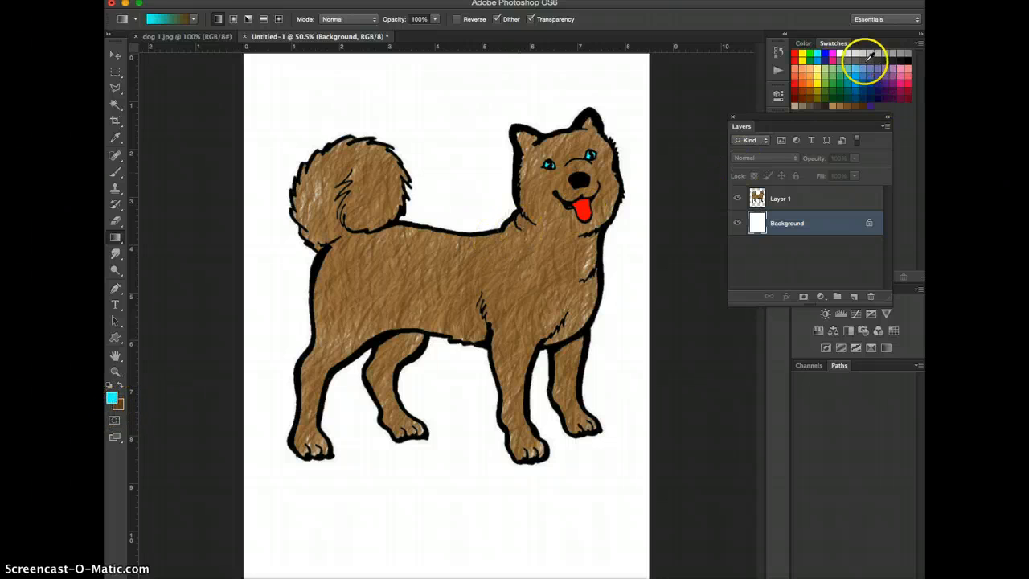
Step: Set the foreground colour to dark blue and the background colour to cyan
click(821, 56)
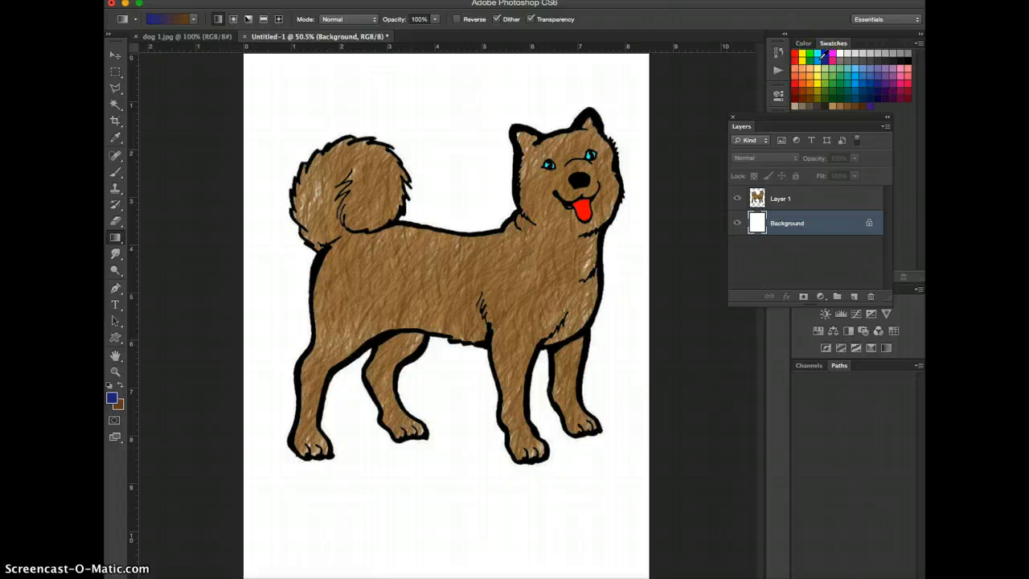
key(x)
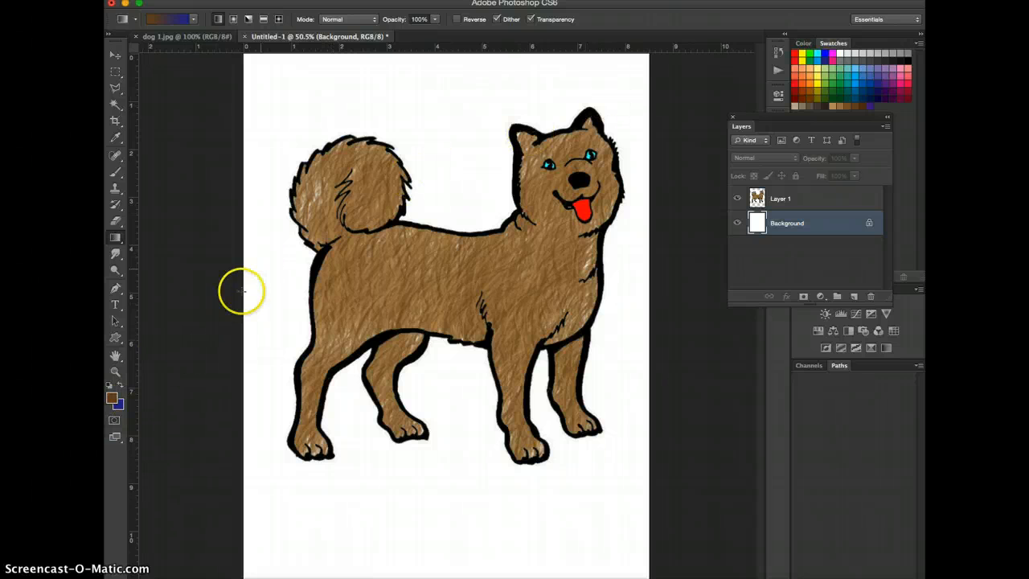
click(817, 53)
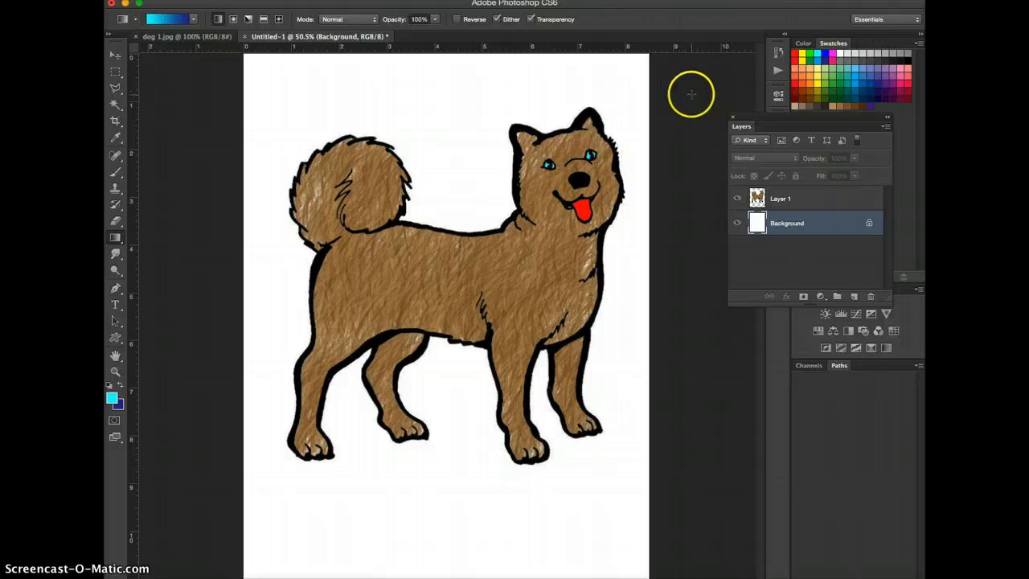
key(x)
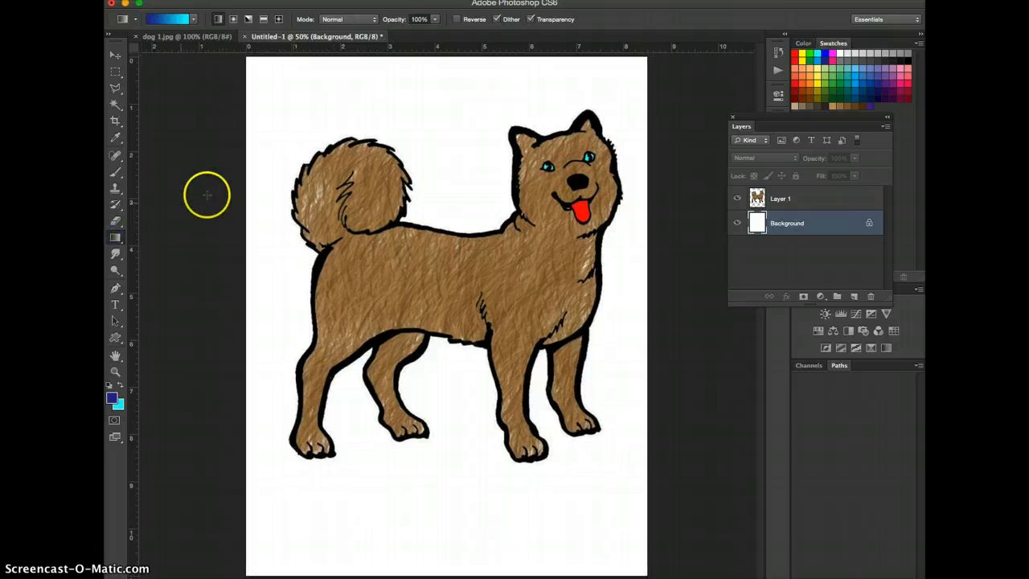
Step: Fill the Background layer with a vertical gradient running from dark blue at the page's top edge to cyan at its bottom edge
key(super+minus)
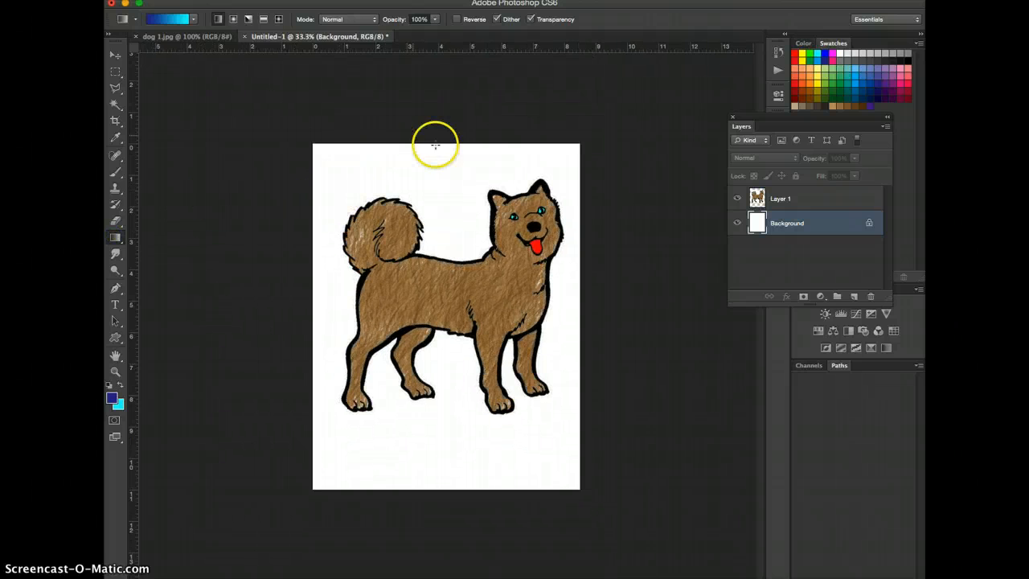
drag(448, 141, 448, 141)
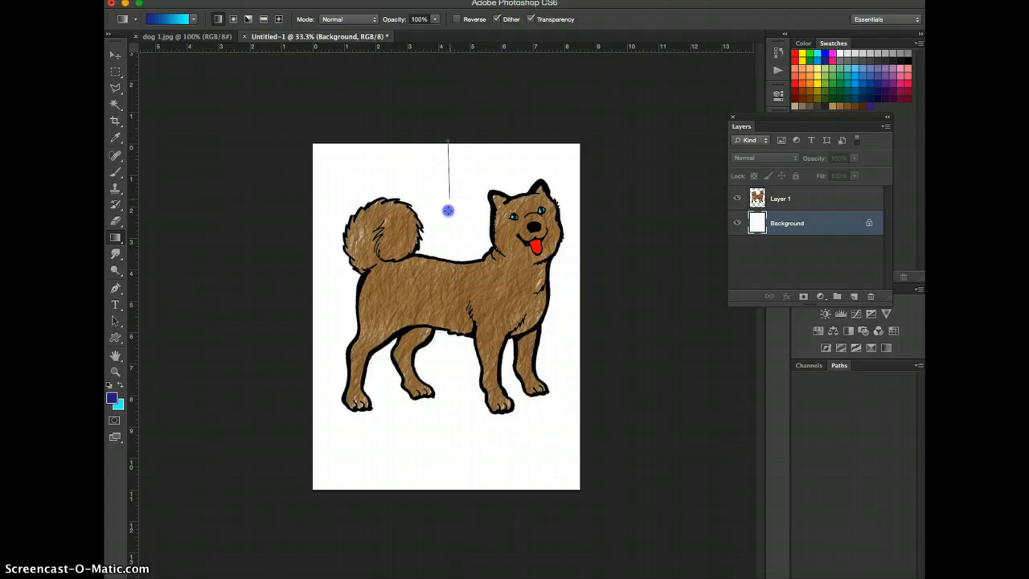
drag(442, 370, 447, 489)
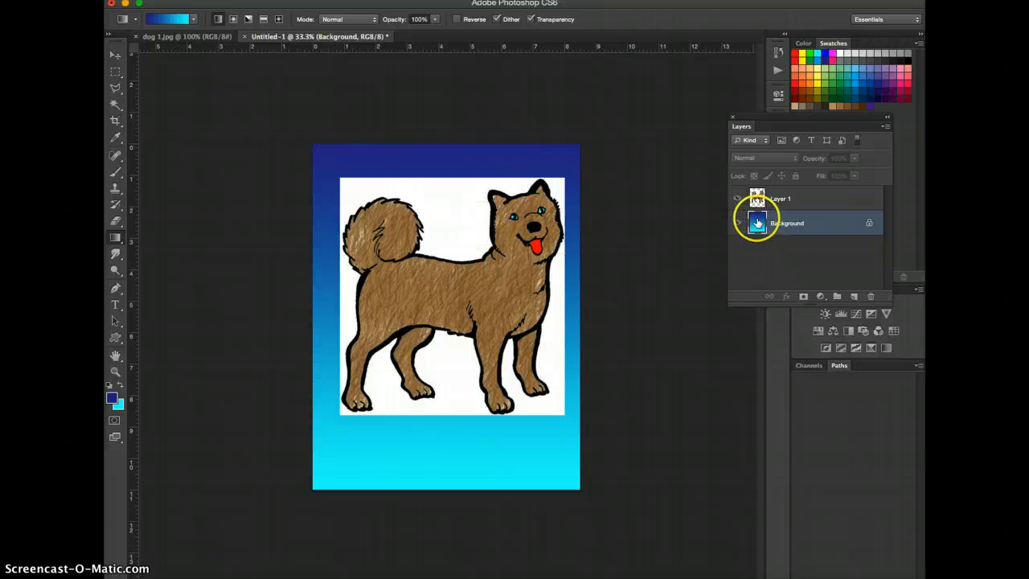
Step: Select the white area around the dog on Layer 1 with the Magic Wand, delete it and clear the selection
click(777, 202)
click(771, 221)
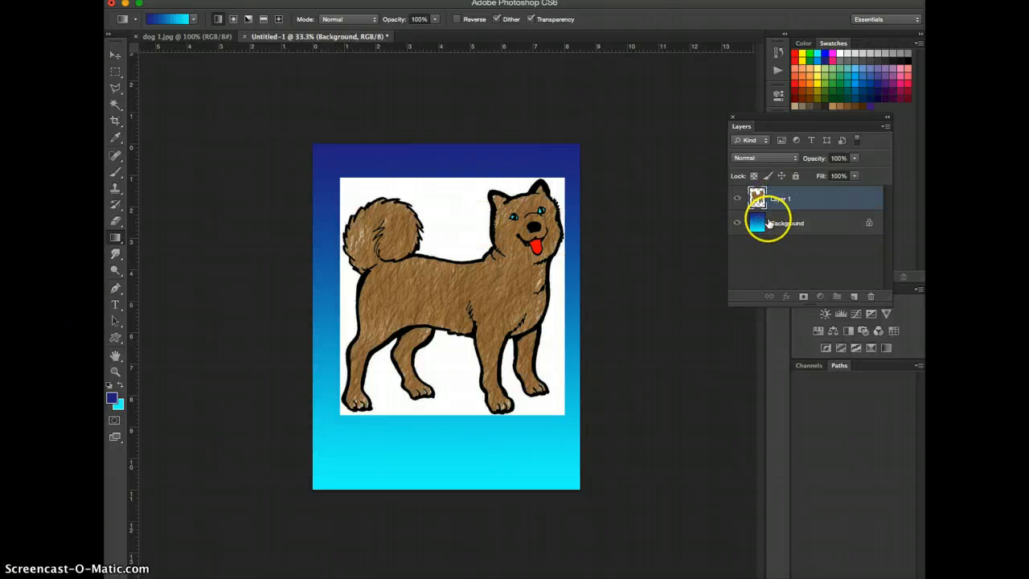
click(788, 201)
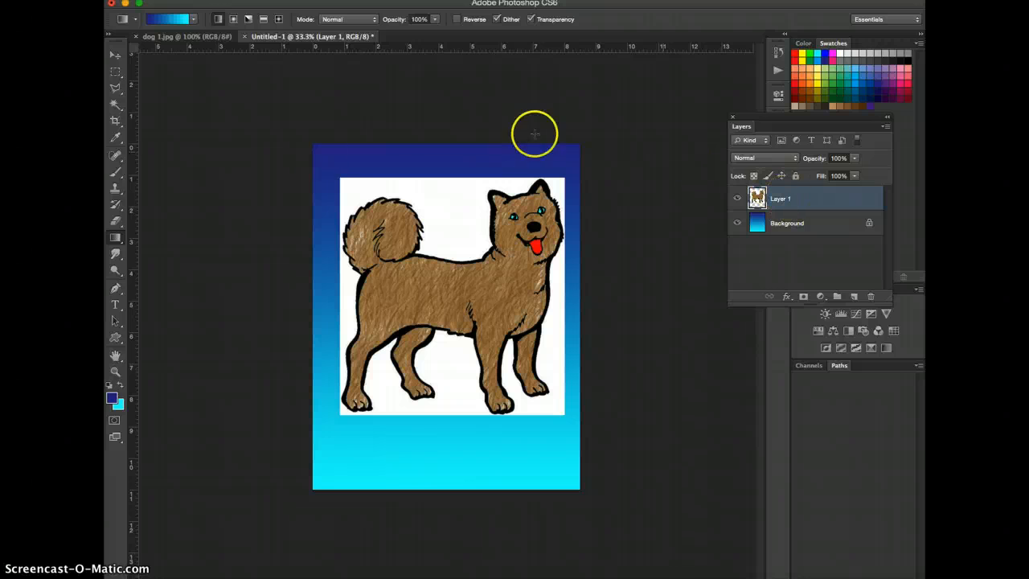
click(113, 101)
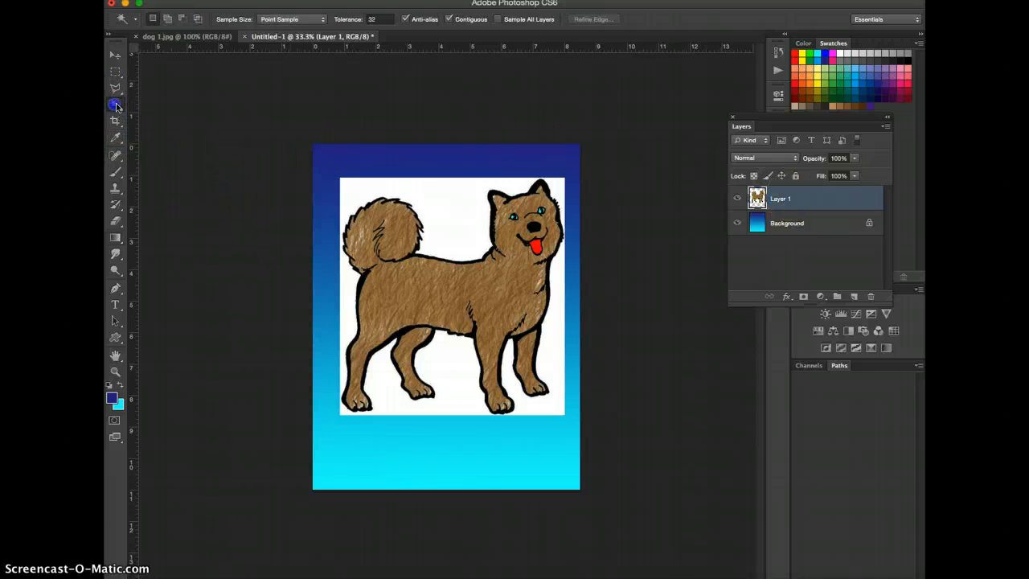
click(464, 214)
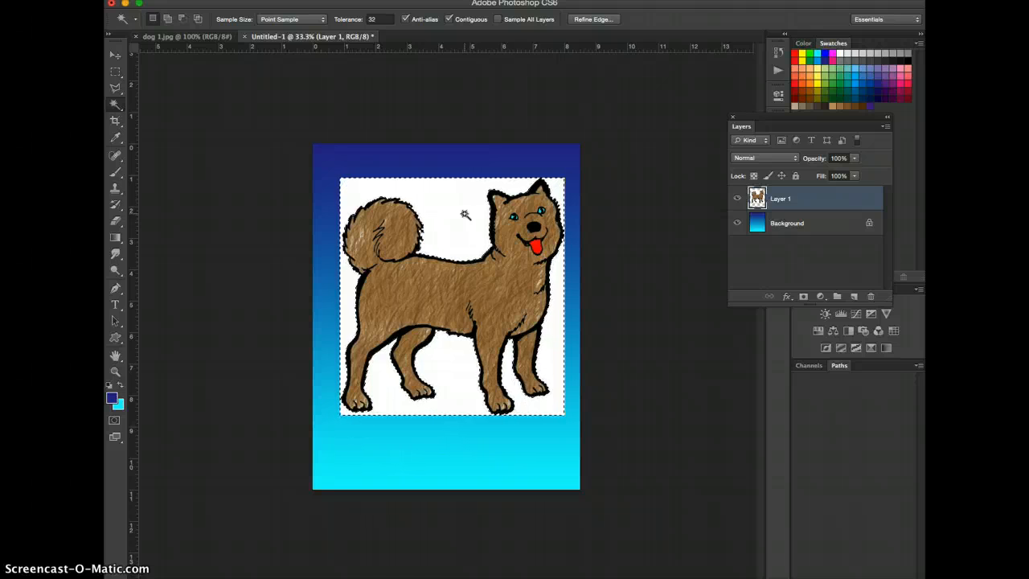
key(BackSpace)
key(super+d)
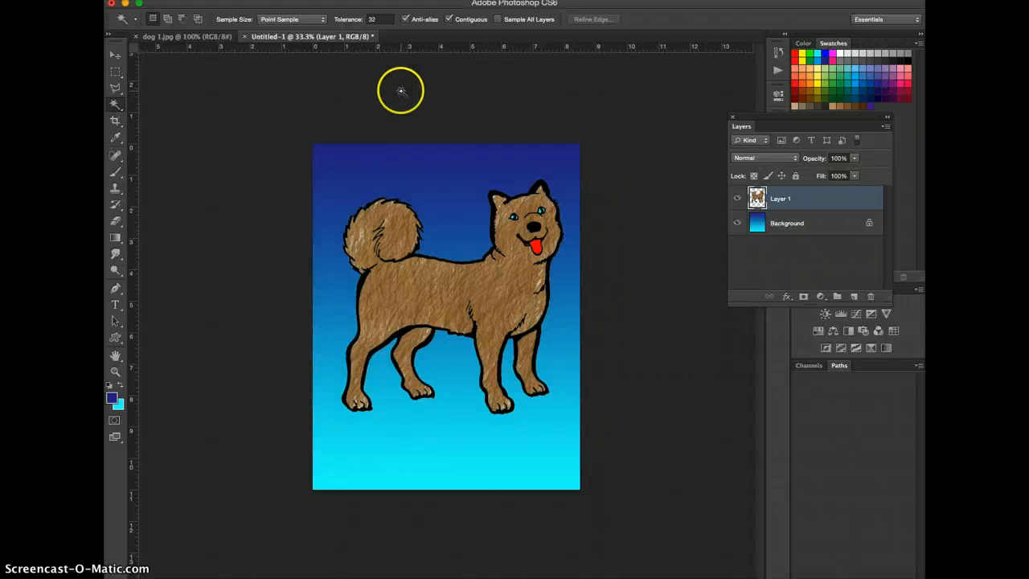
Step: Add a new empty layer directly above the Background layer, beneath the dog's layer
click(792, 201)
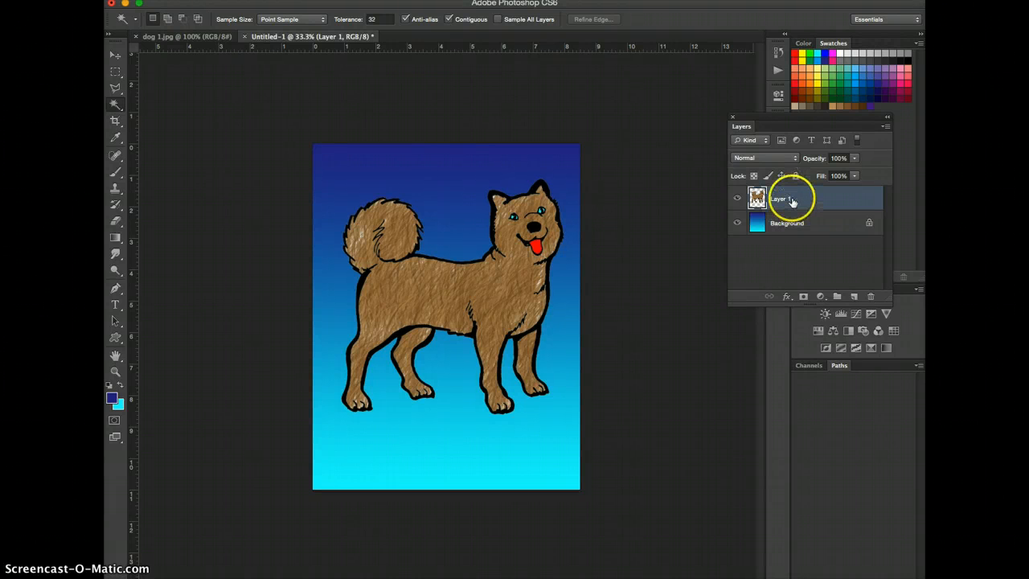
click(790, 226)
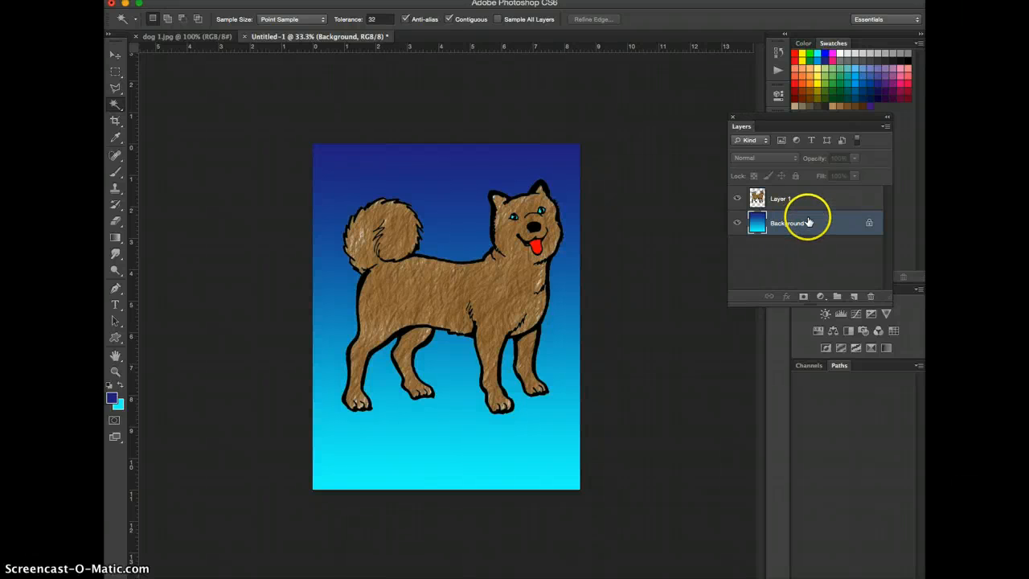
click(855, 297)
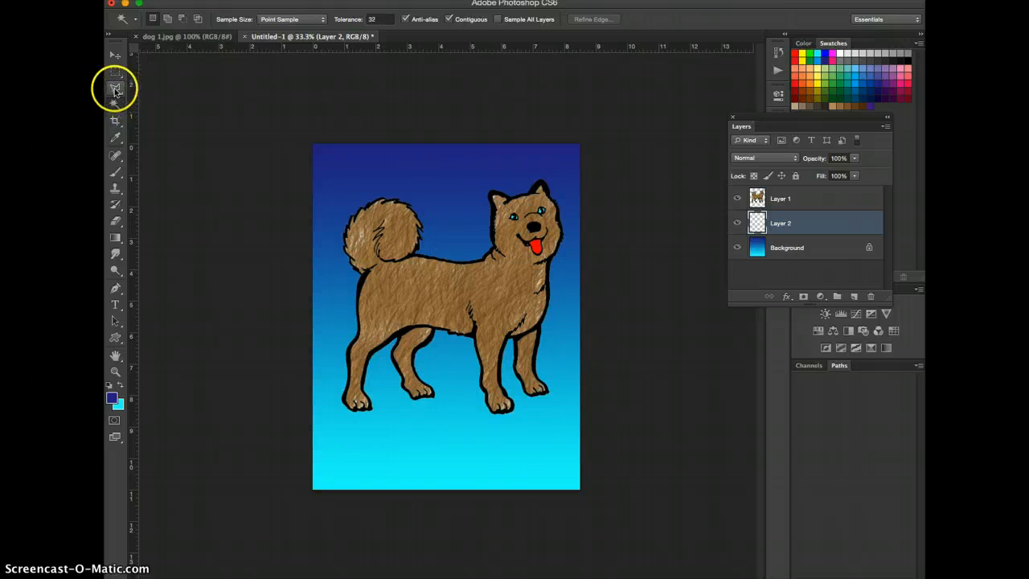
Step: Choose the 134 px grass brush and set dark green as the foreground colour with a lighter green as background
click(115, 171)
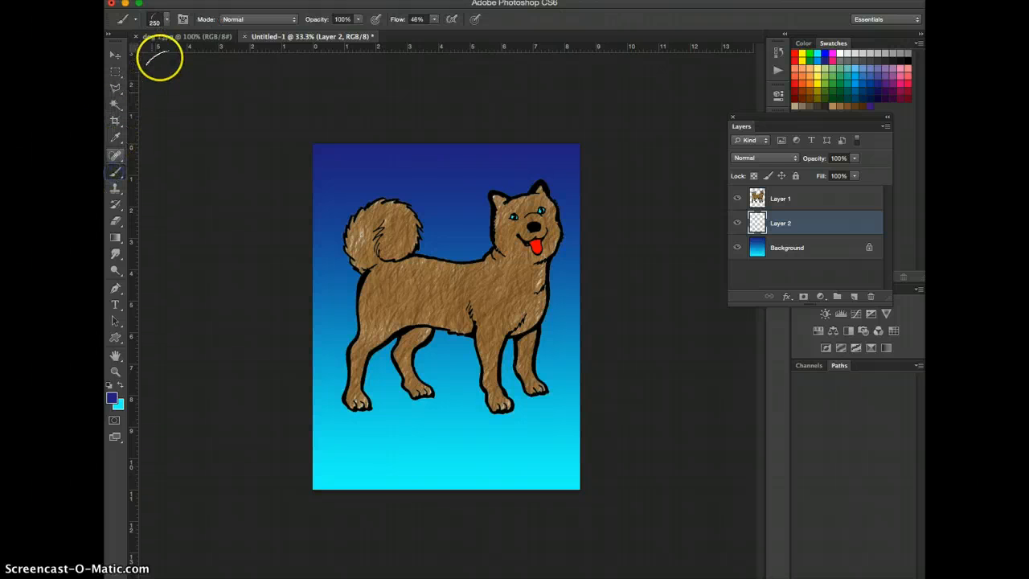
click(165, 21)
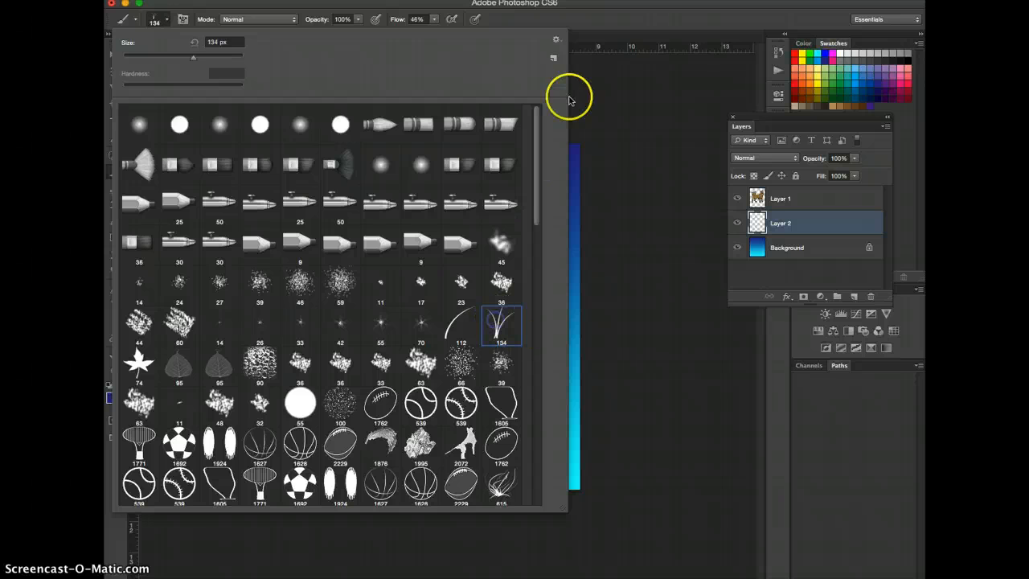
click(586, 18)
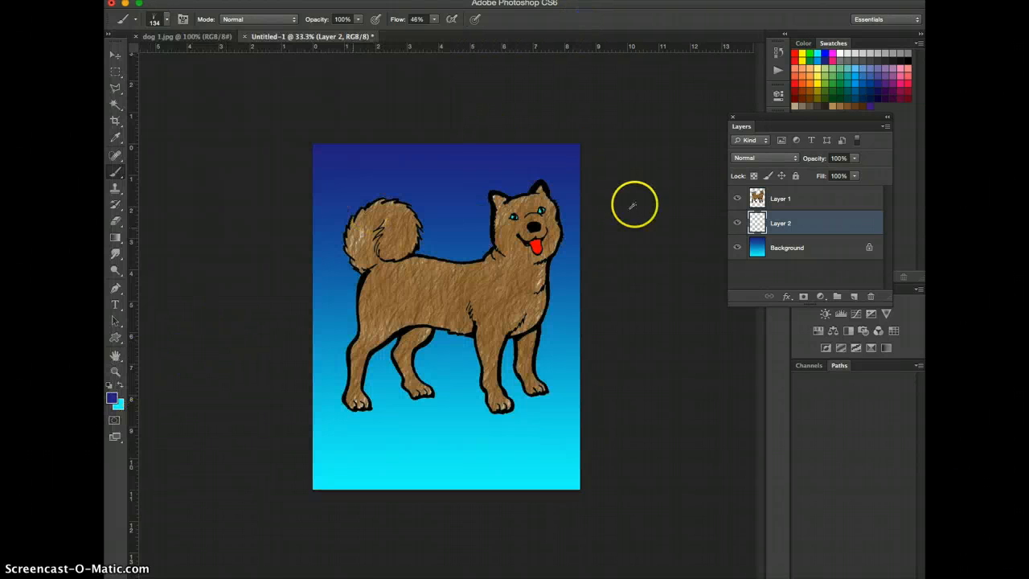
click(842, 96)
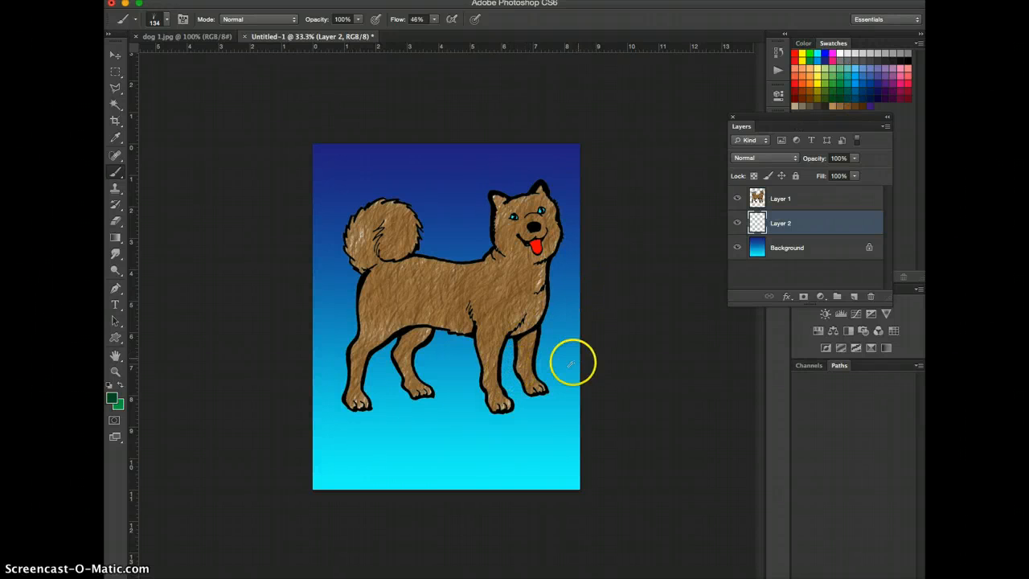
Step: Enlarge the grass brush to 600 px and paint dense green grass across the lower part of the page on Layer 2
key(bracketright)
key(bracketright)
key(bracketright)
key(bracketright)
key(bracketright)
key(bracketright)
key(bracketright)
key(bracketright)
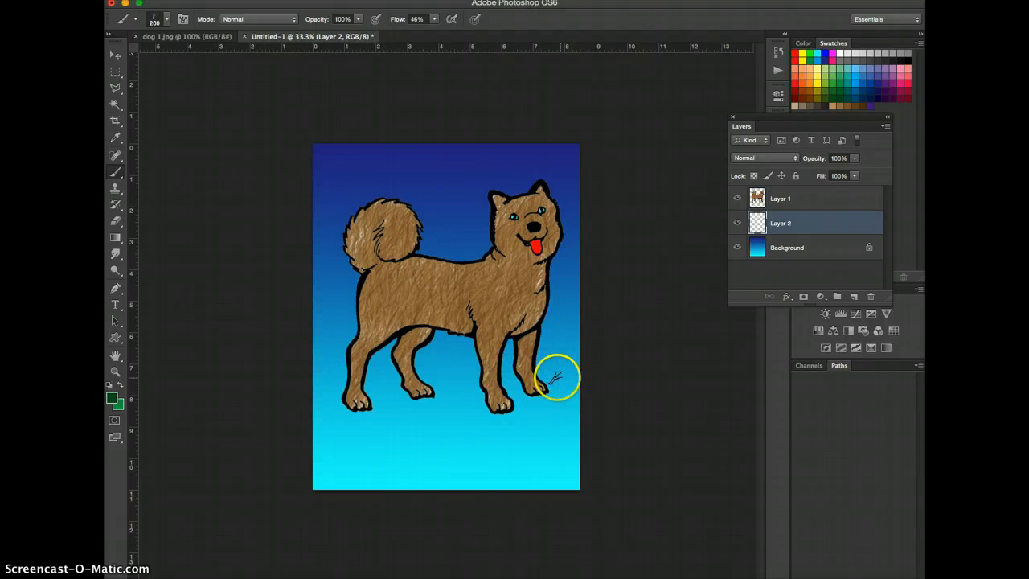
mouse_move(554, 379)
mouse_down()
mouse_move(562, 416)
mouse_move(543, 482)
mouse_move(464, 445)
mouse_move(495, 436)
mouse_move(476, 420)
mouse_move(535, 414)
mouse_move(440, 411)
mouse_move(469, 394)
mouse_move(360, 390)
mouse_move(397, 382)
mouse_move(338, 396)
mouse_up()
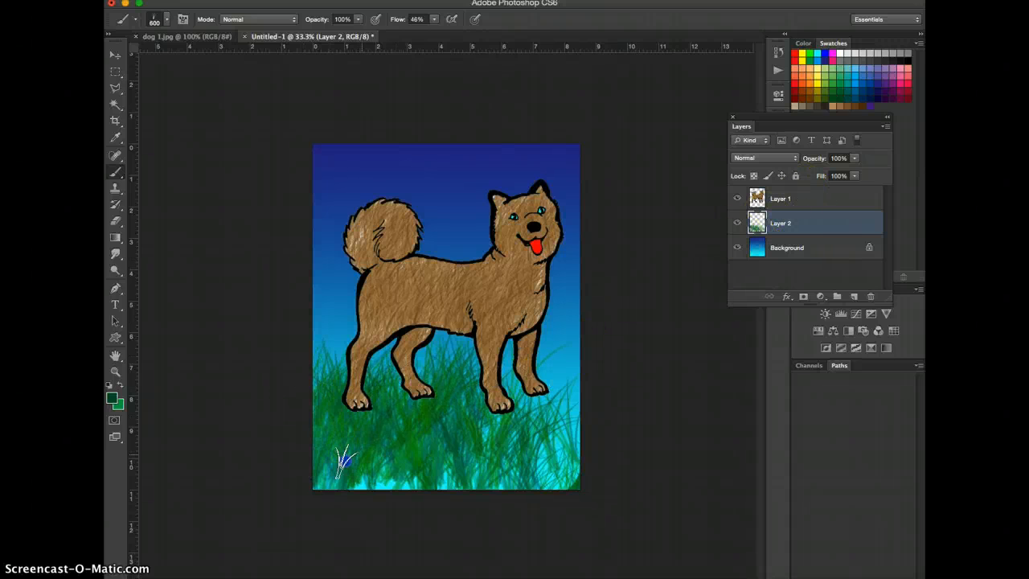
mouse_move(390, 470)
mouse_down()
mouse_move(441, 477)
mouse_move(414, 483)
mouse_move(531, 469)
mouse_move(473, 401)
mouse_move(541, 380)
mouse_move(558, 425)
mouse_move(535, 452)
mouse_move(589, 475)
mouse_move(415, 457)
mouse_move(445, 457)
mouse_move(364, 477)
mouse_move(301, 460)
mouse_move(300, 388)
mouse_move(605, 405)
mouse_move(560, 464)
mouse_move(591, 456)
mouse_up()
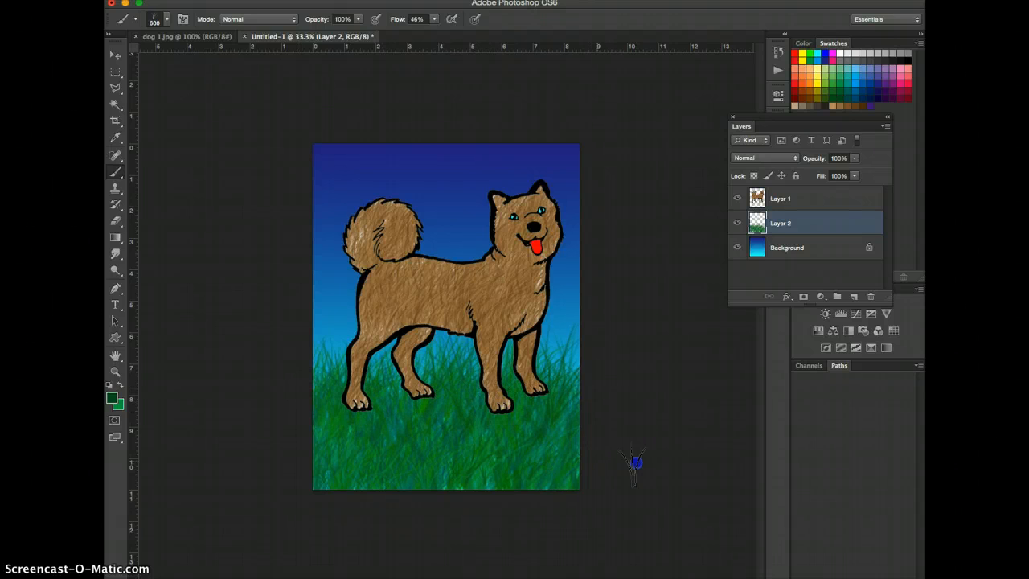
drag(578, 398, 551, 413)
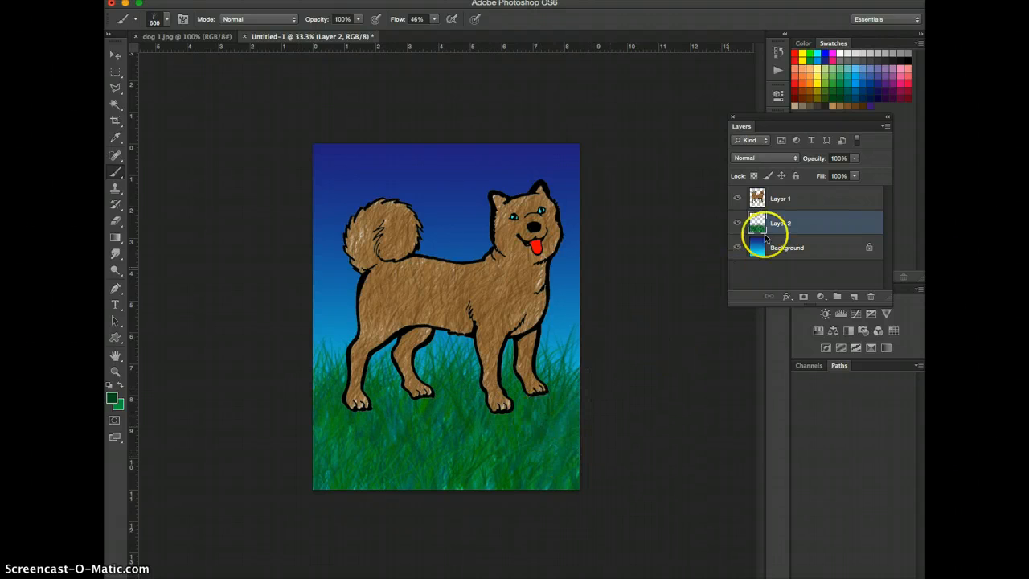
Step: Choose the 74 px maple leaf brush and set orange as the foreground colour with brown as the background colour
click(787, 224)
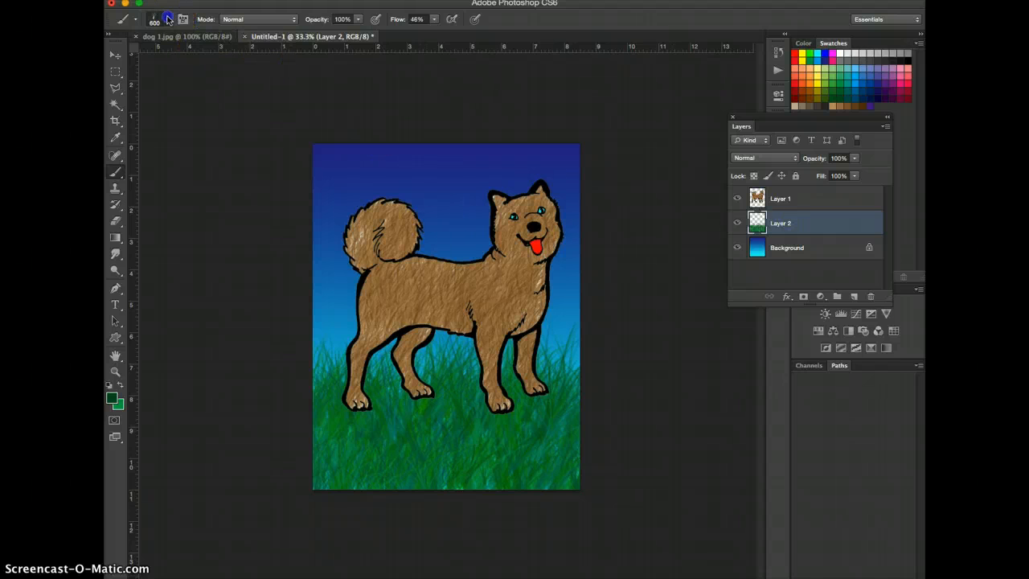
click(168, 19)
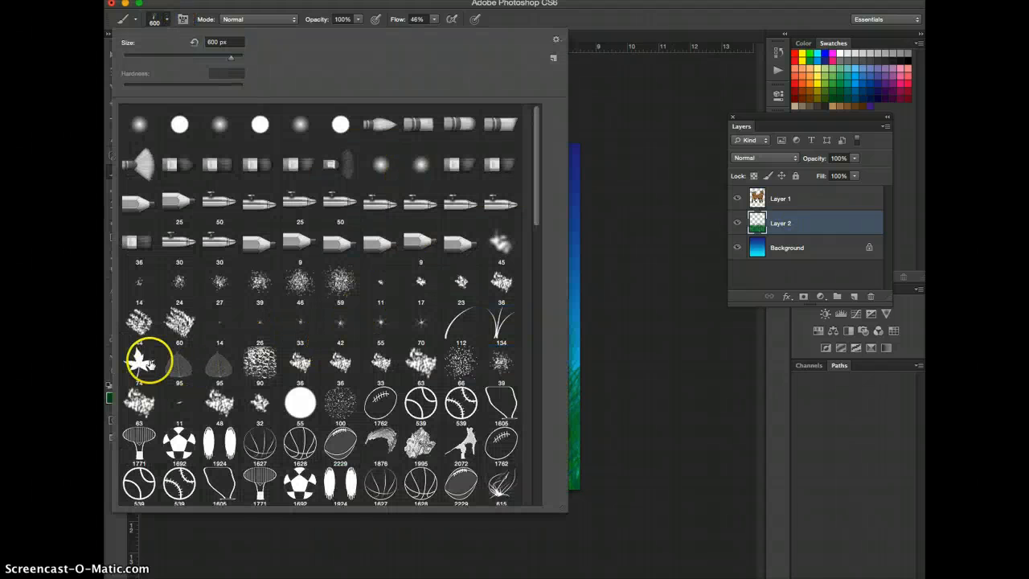
scroll(423, 360, down, 2)
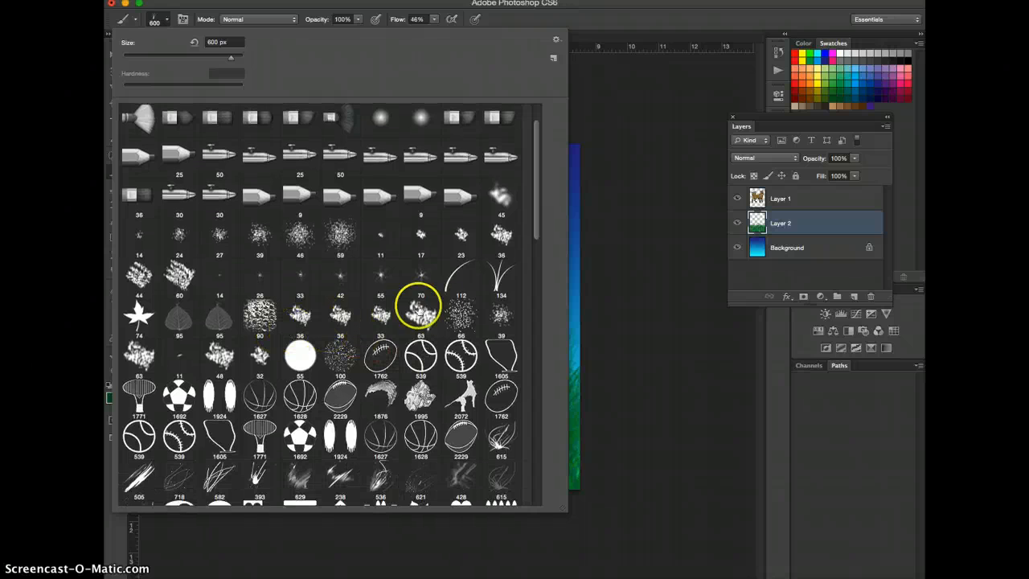
scroll(381, 314, down, 2)
scroll(381, 315, up, 4)
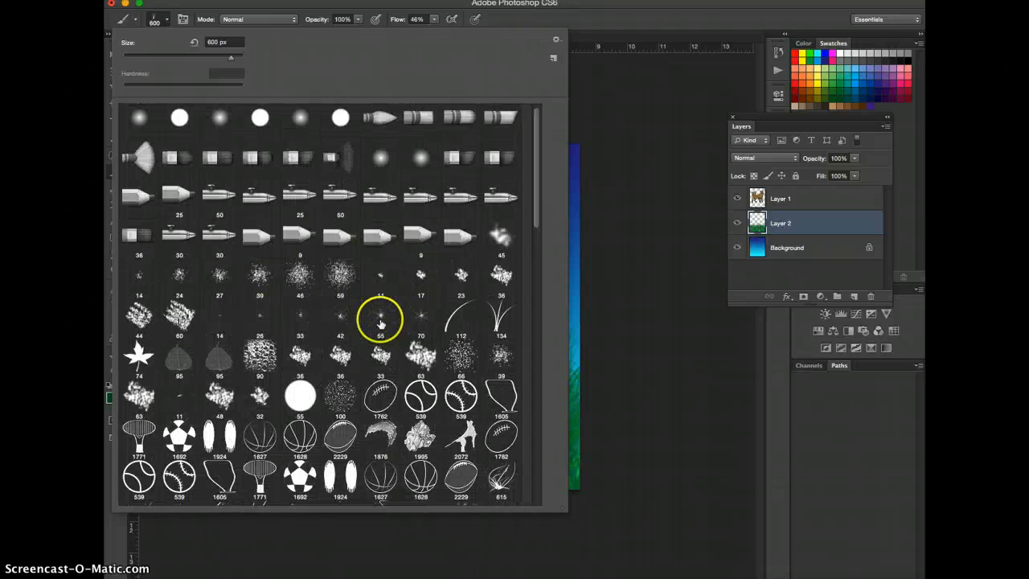
click(140, 352)
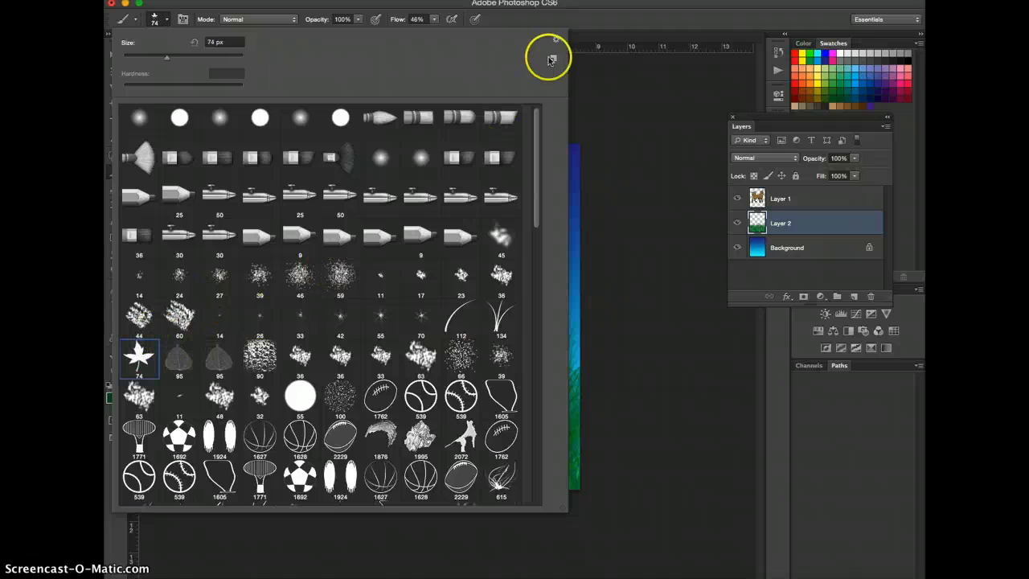
click(611, 12)
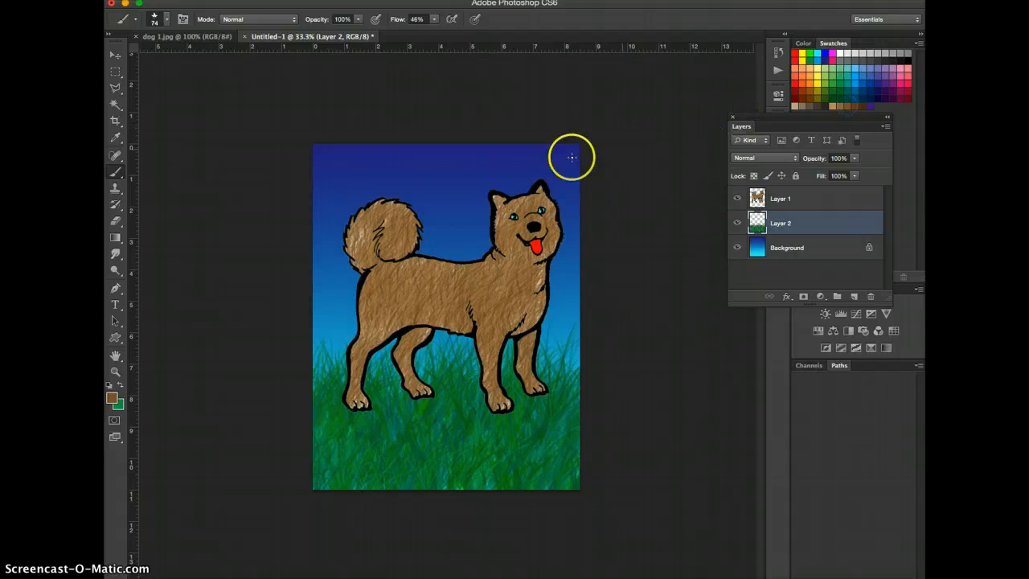
click(808, 74)
drag(390, 236, 384, 245)
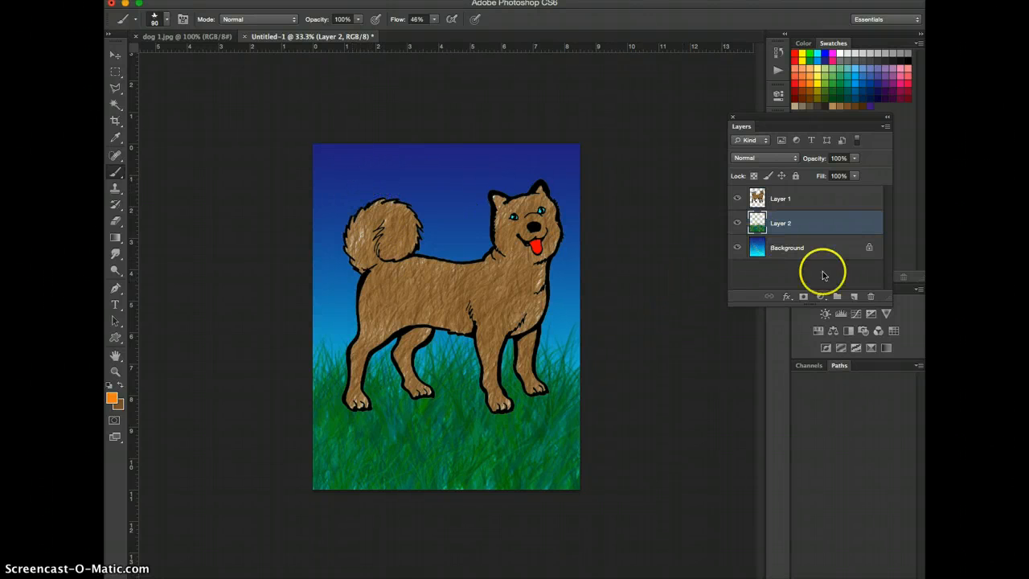
Step: Add a new layer above Layer 2 and stamp a few small leaves across the upper sky
click(854, 296)
click(350, 171)
click(375, 179)
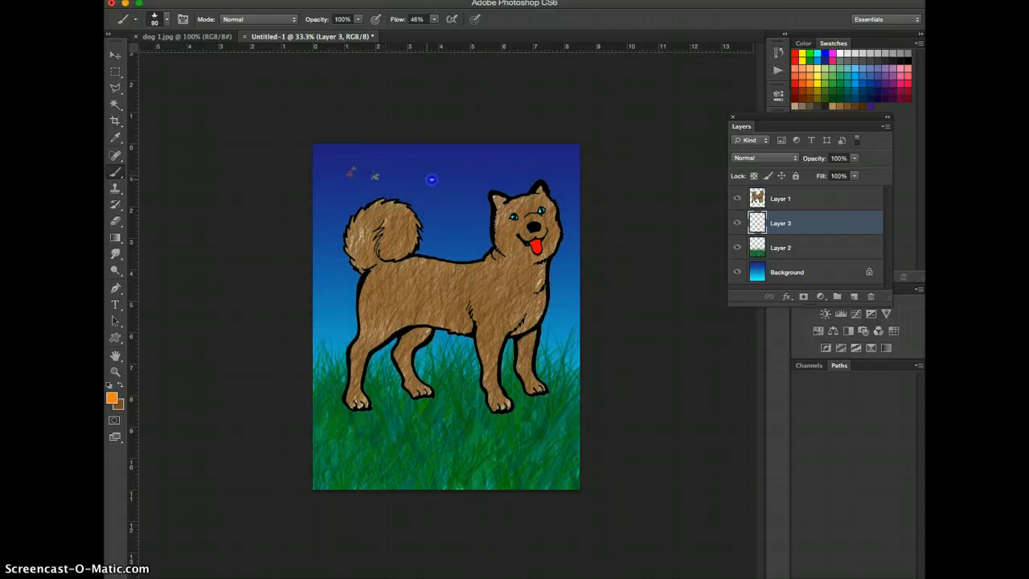
click(431, 179)
Step: Enlarge the leaf brush in stages to 600 px and stamp bigger leaves around the dog's tail and head
key(bracketright)
key(bracketright)
key(bracketright)
key(bracketright)
key(bracketright)
key(bracketright)
click(550, 161)
drag(574, 269, 557, 290)
key(bracketright)
click(323, 191)
click(486, 190)
click(547, 265)
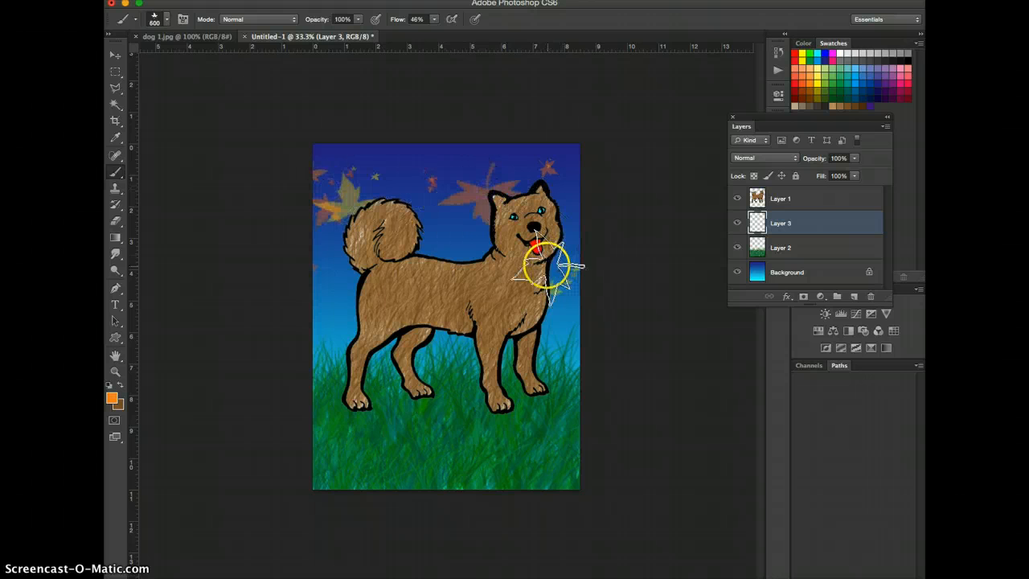
Step: Delete the layer of faint leaves and add a fresh empty layer above Layer 2
click(781, 228)
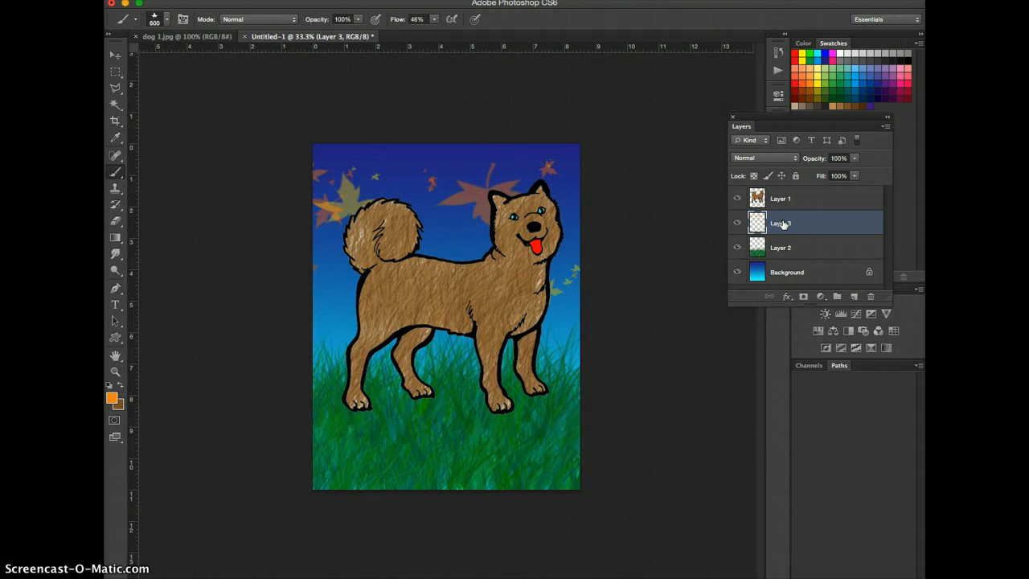
key(Delete)
click(854, 296)
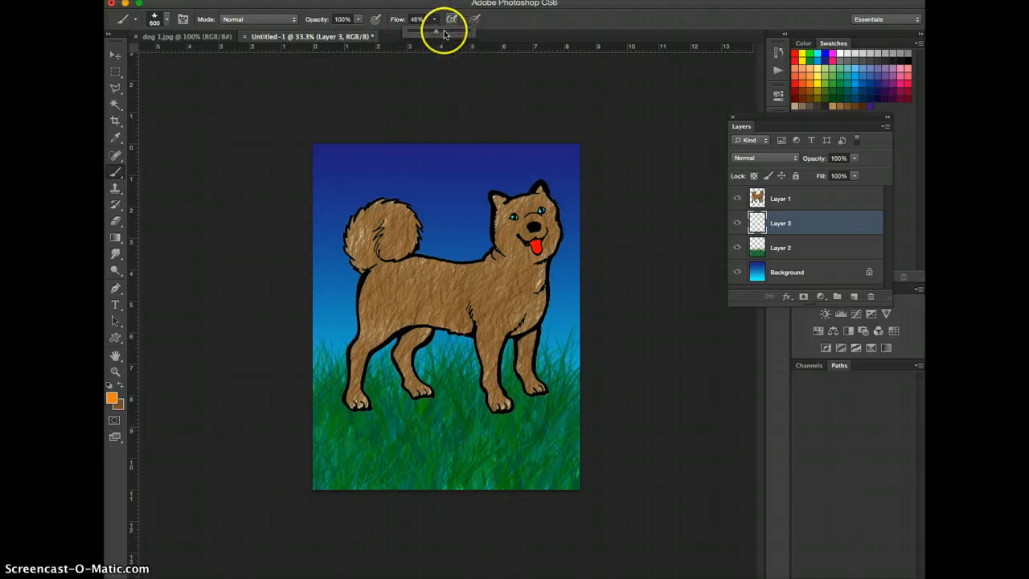
Step: Raise the brush flow to 100% and stamp large, solid autumn leaves in the sky and grass on Layer 3
click(435, 34)
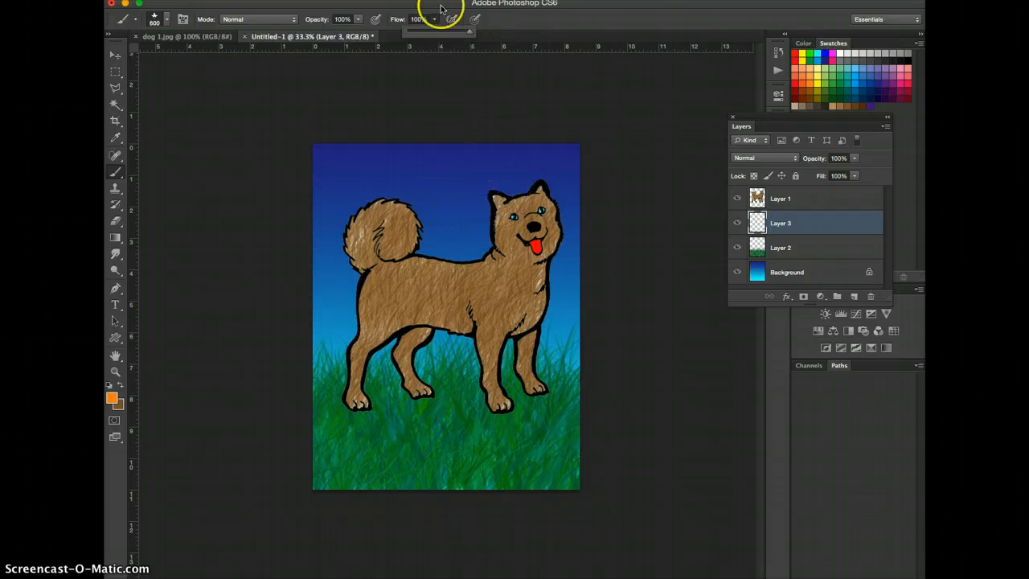
click(802, 222)
click(449, 193)
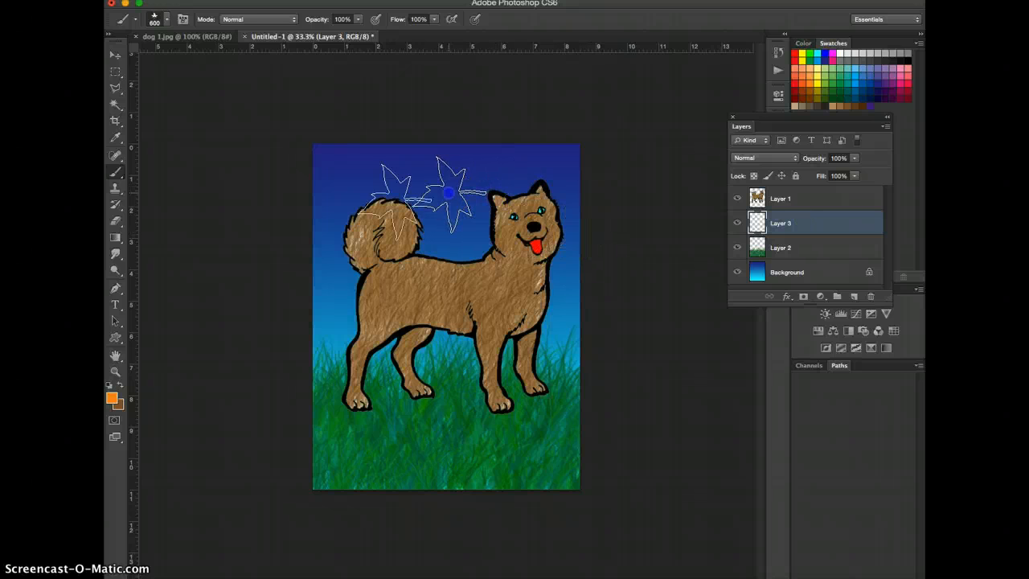
drag(343, 181, 329, 294)
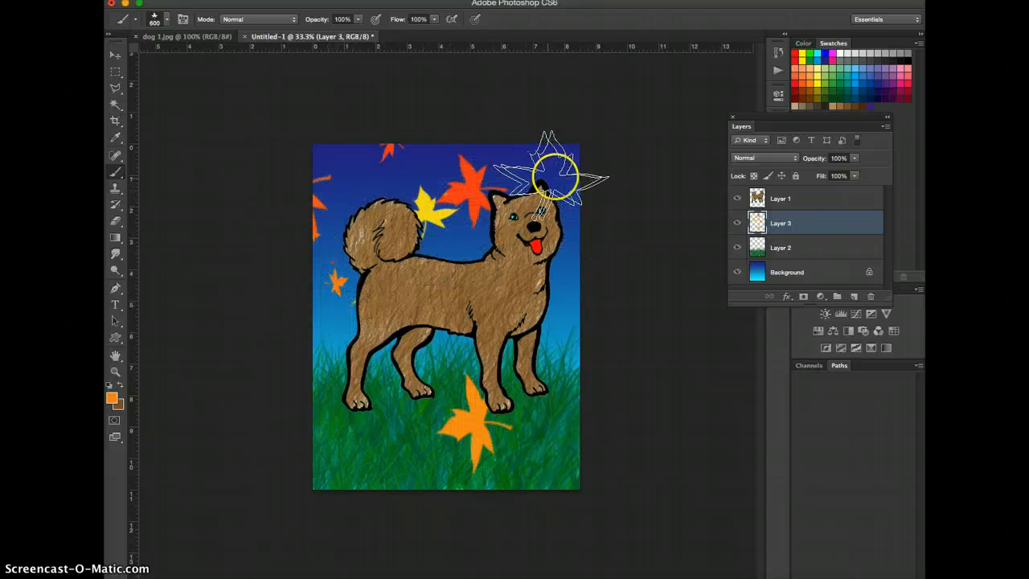
Step: Reduce the leaf brush to 175 px and scatter small leaves over the sky and grass around the dog on Layer 3
key([)
key([)
key([)
key([)
key([)
key([)
drag(552, 180, 550, 198)
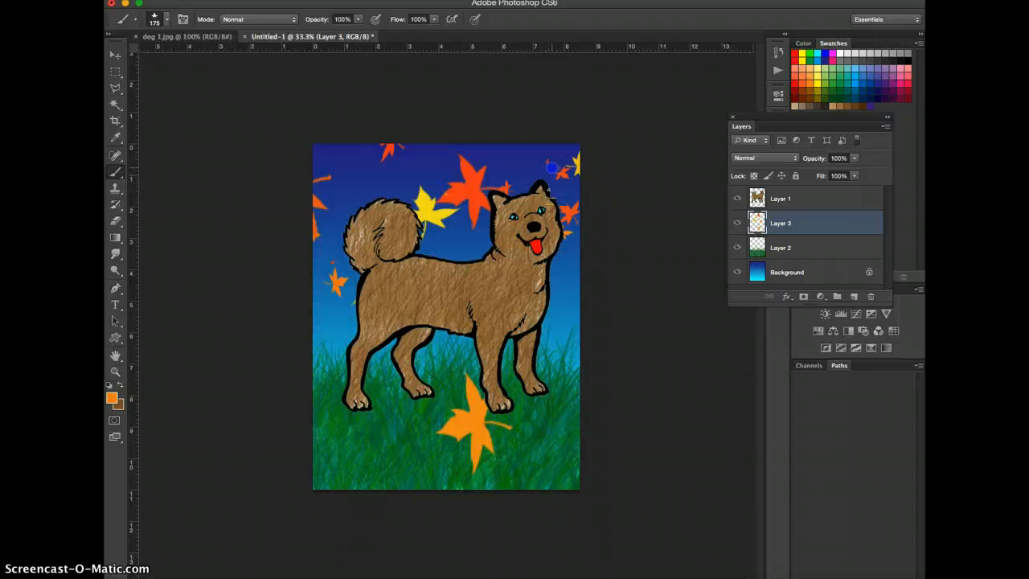
click(352, 336)
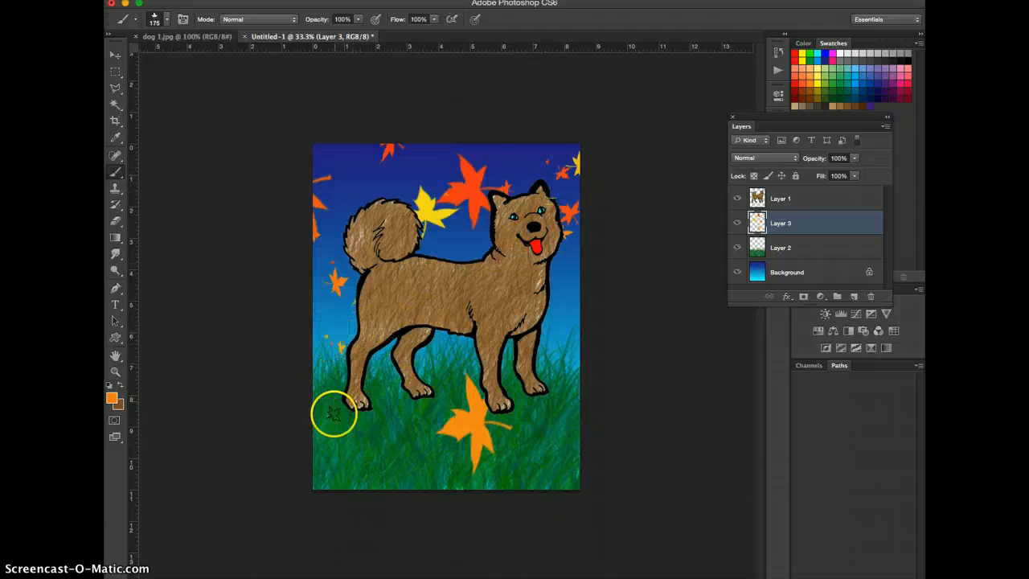
click(386, 451)
click(559, 420)
click(358, 167)
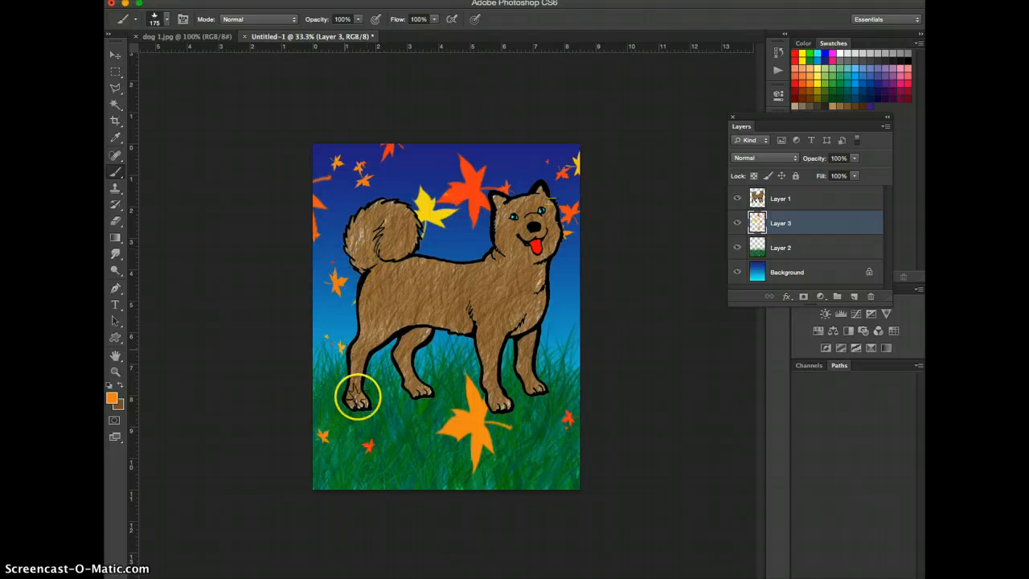
click(421, 426)
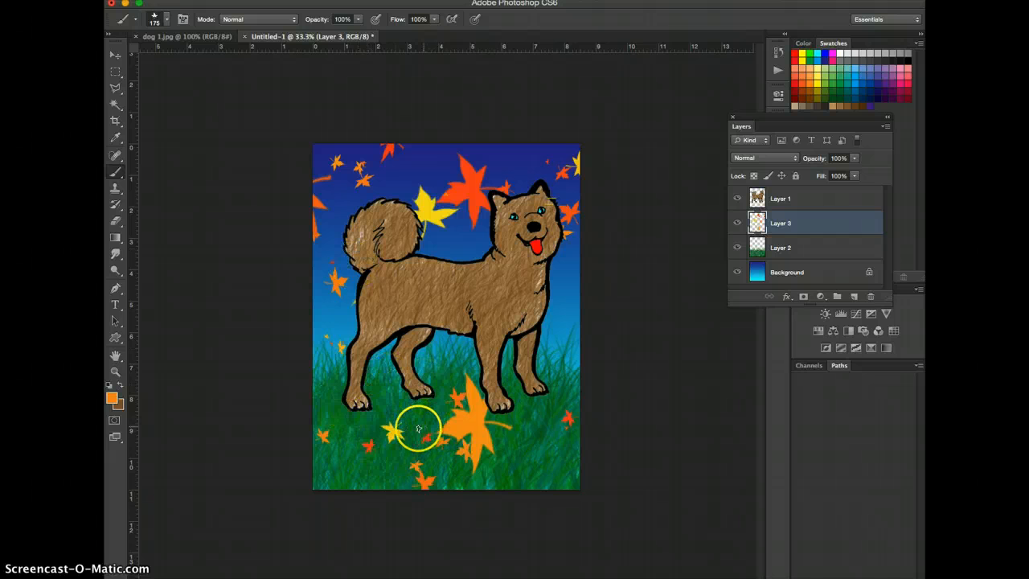
Step: Add a new layer above the dog's Layer 1 and stamp small leaves over the dog's body and tail
click(780, 201)
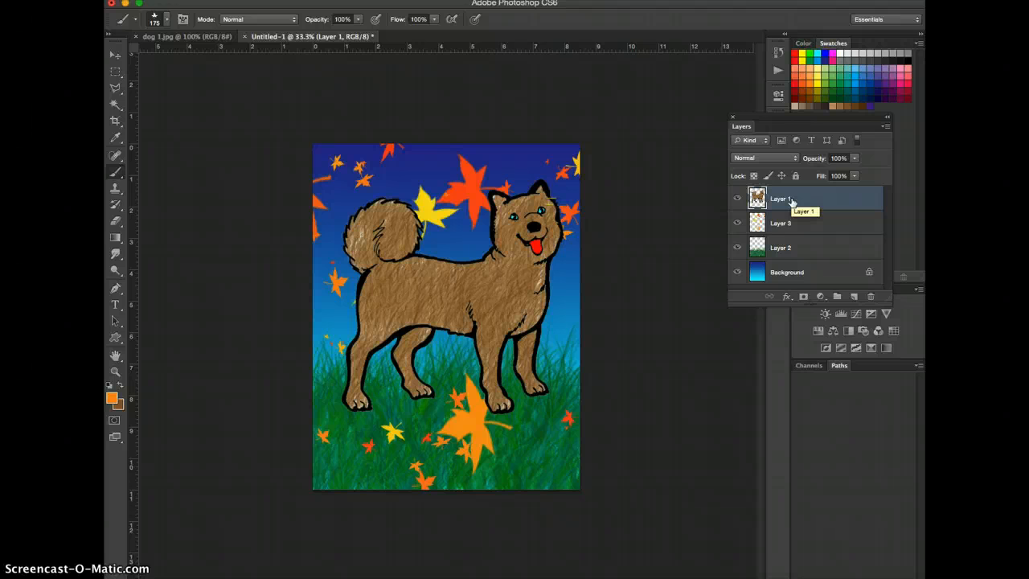
click(853, 296)
click(790, 198)
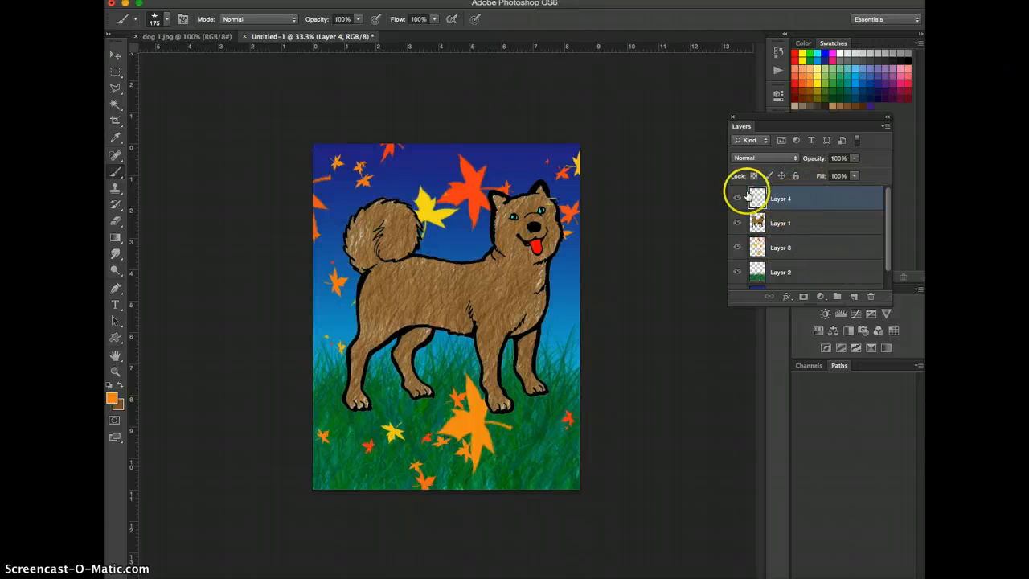
click(415, 278)
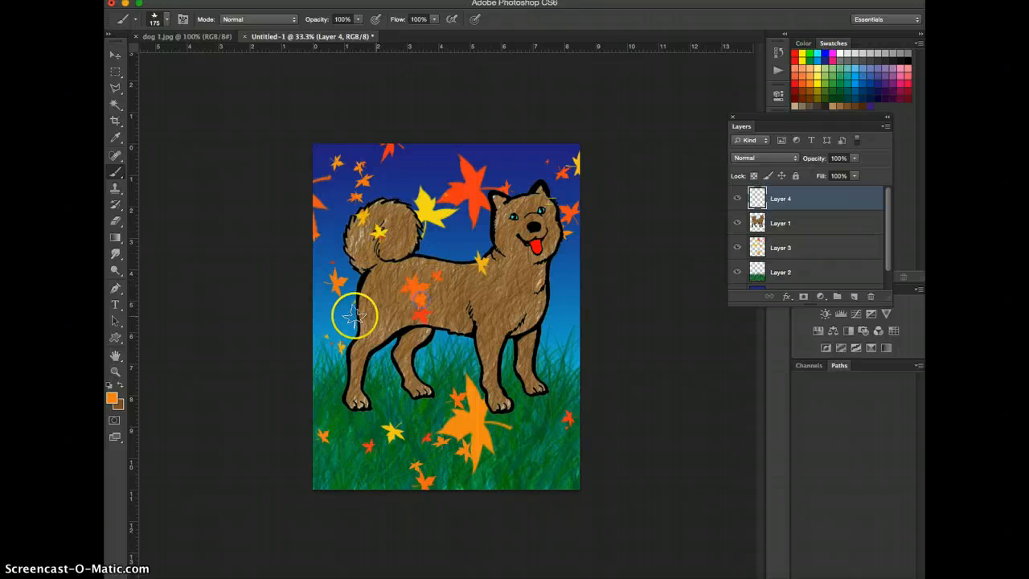
Step: Toggle the visibility of the leaf layer above the dog, and delete that layer
click(735, 200)
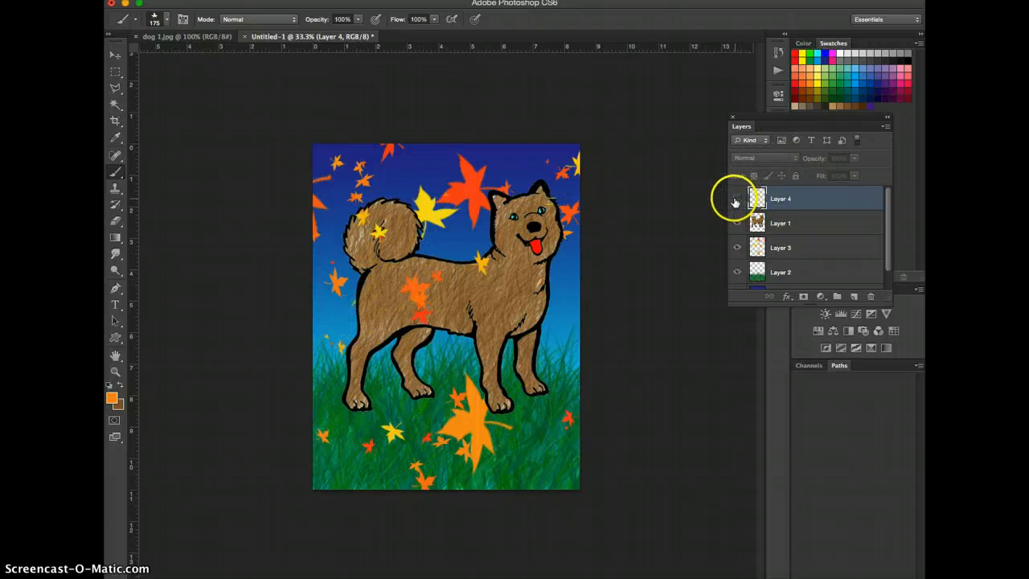
click(736, 200)
key(Delete)
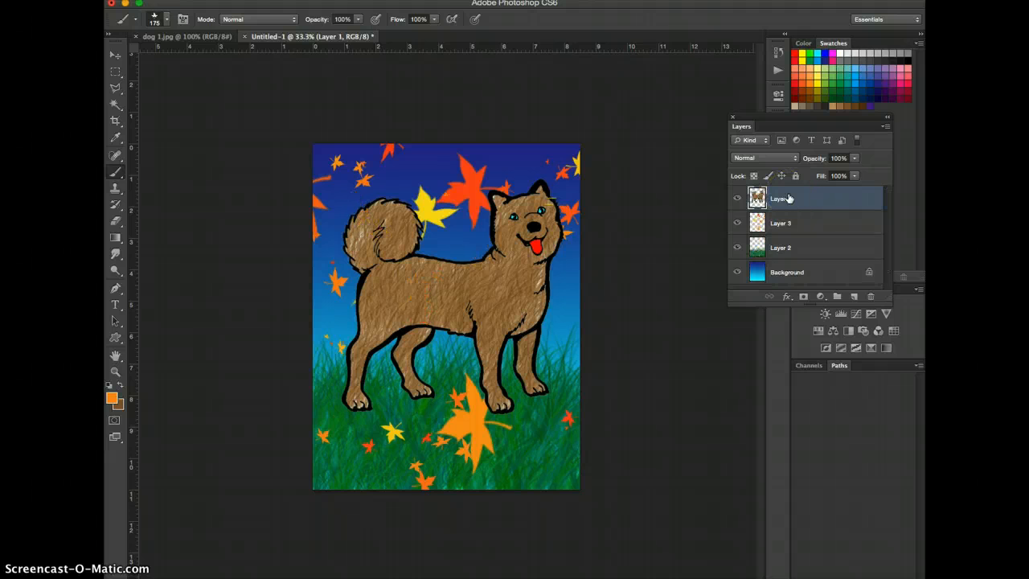